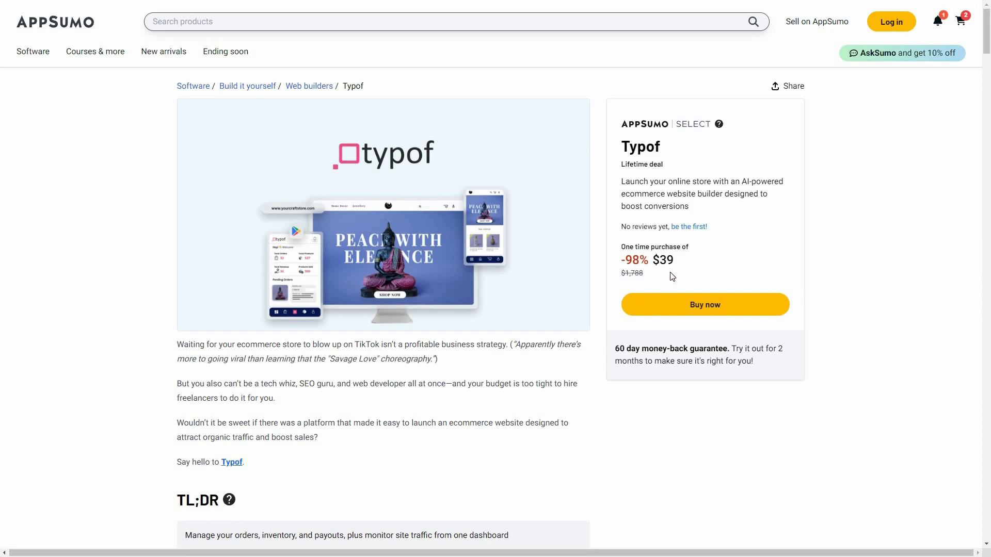
- Examine the Typof deal's plans and features, including the deal terms and everything included in License Tier 1
scroll(540, 380, down, 7)
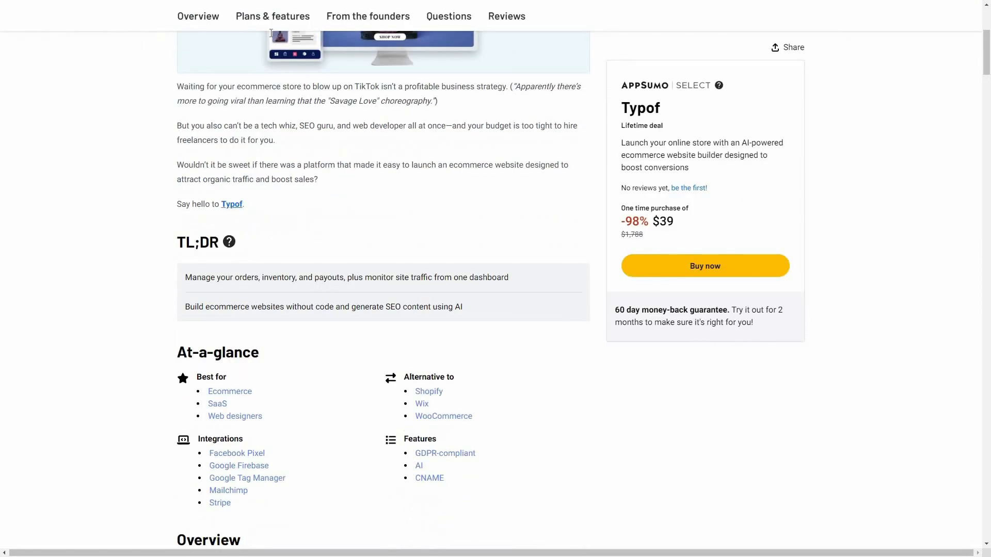
click(281, 24)
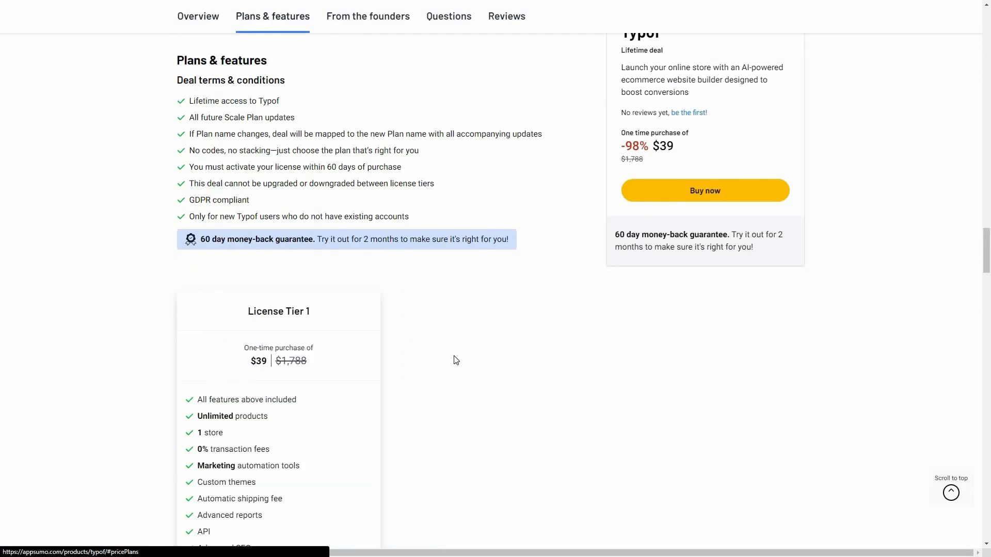
scroll(459, 340, down, 1)
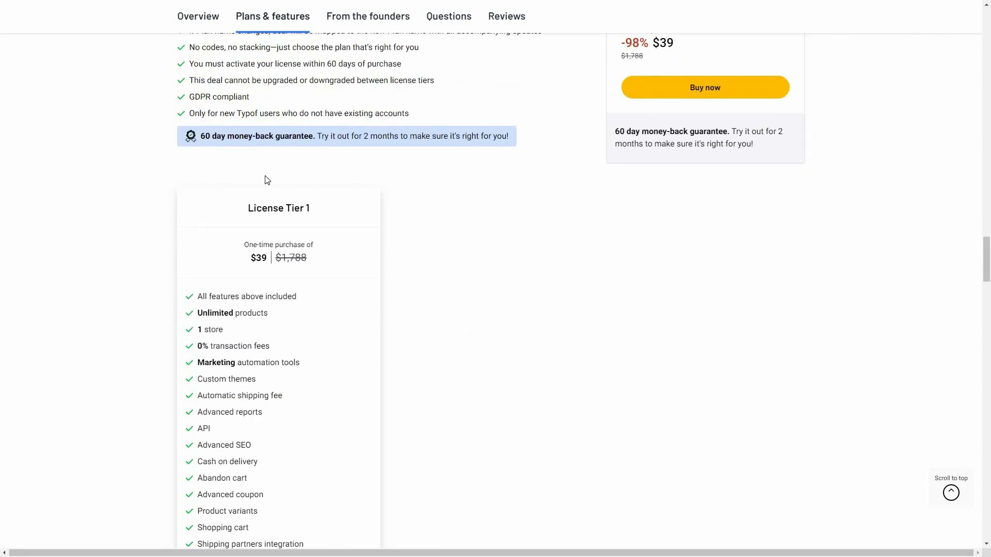
scroll(279, 178, down, 1)
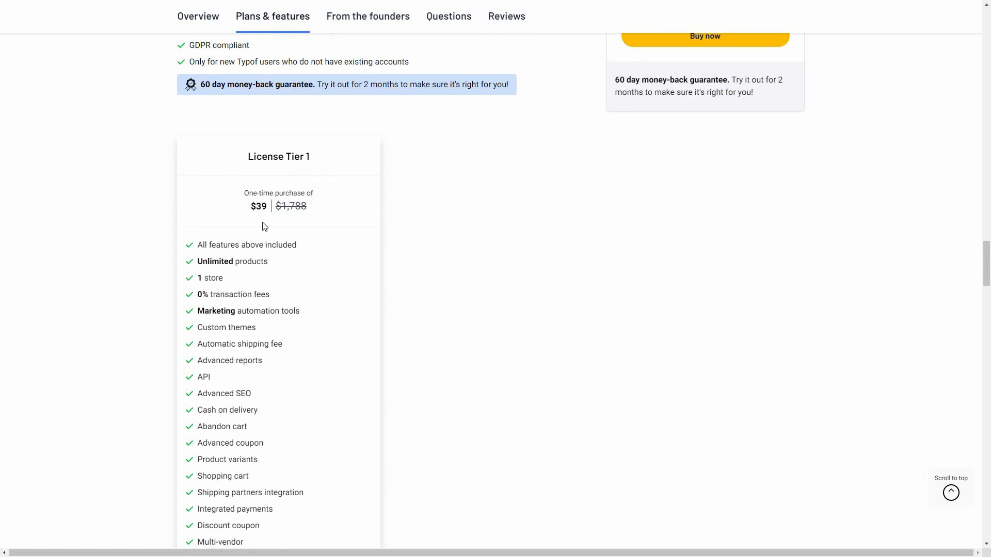
scroll(227, 223, down, 1)
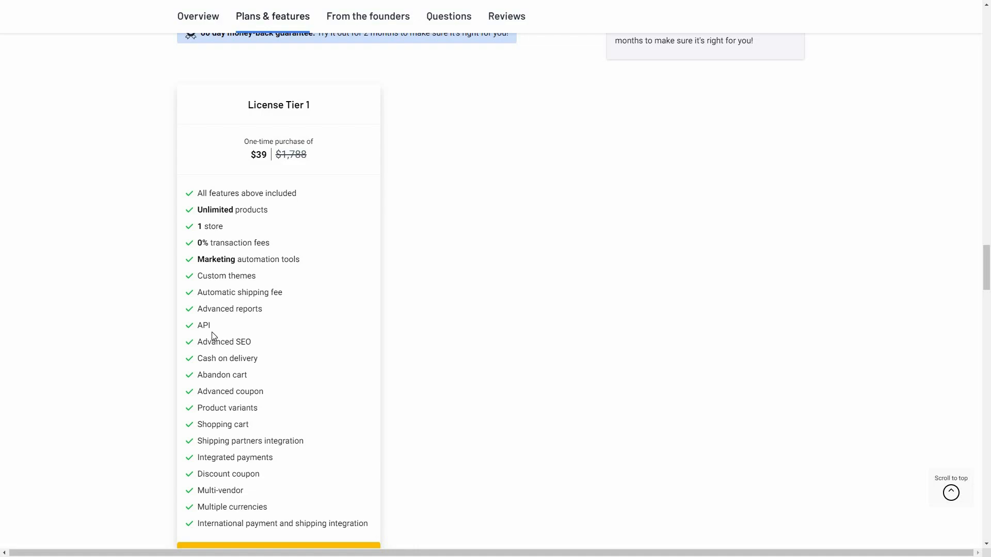
scroll(250, 304, down, 1)
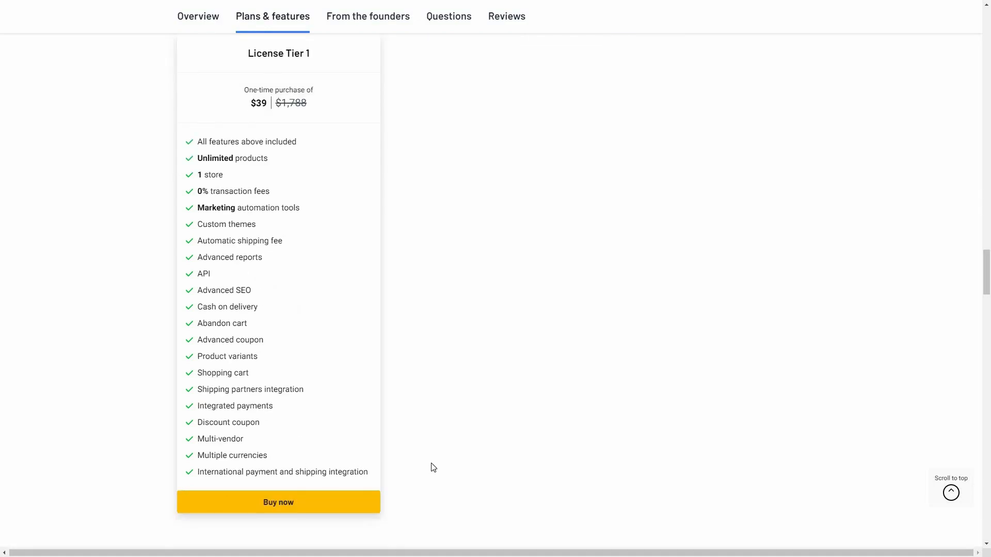
scroll(464, 436, up, 4)
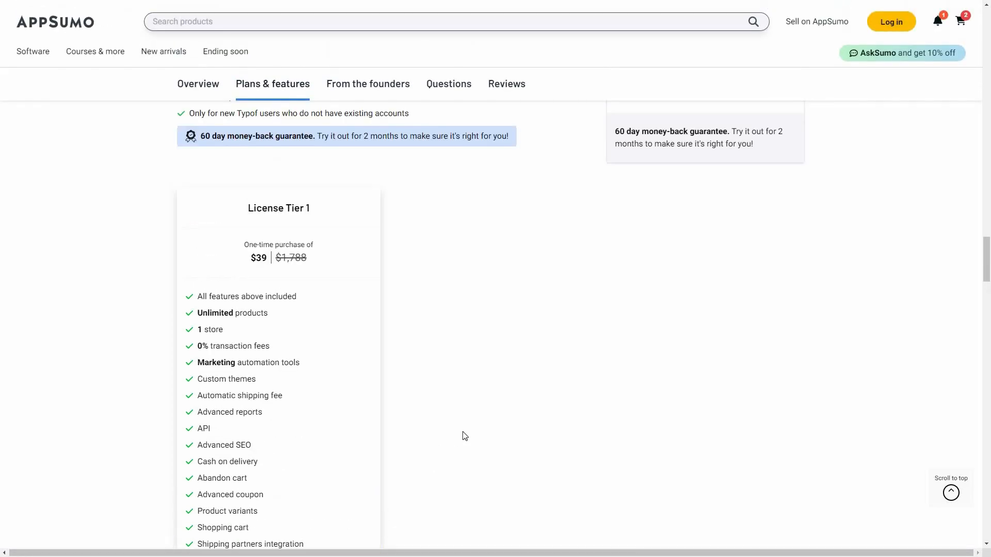
scroll(465, 436, up, 7)
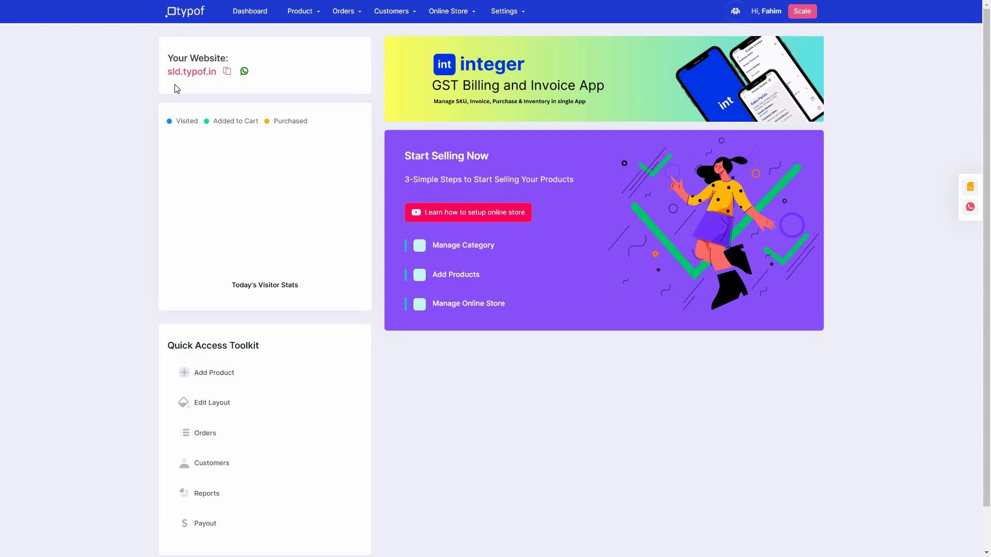
- Preview the store website sld.typof.in down to its footer and look over the dashboard's Quick Access Toolkit
click(213, 76)
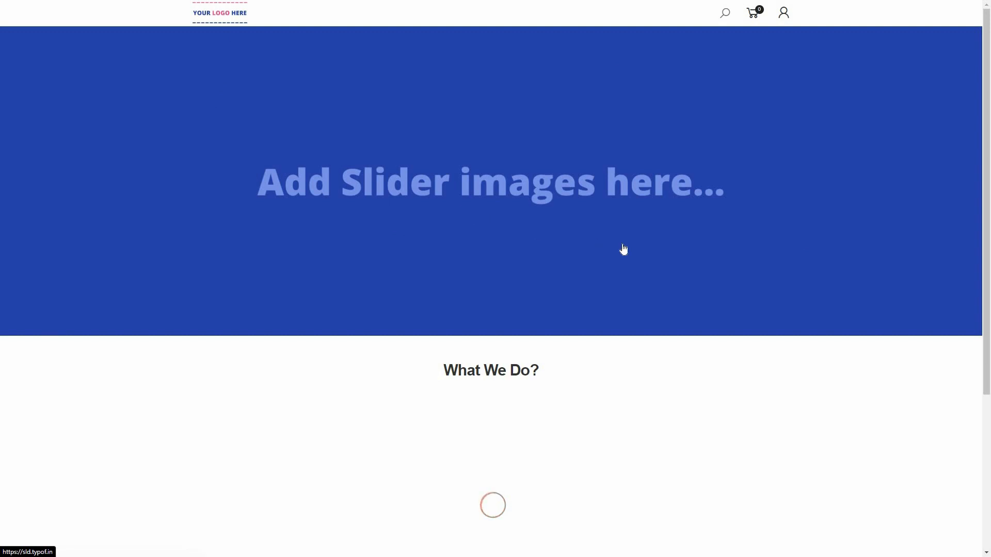
scroll(479, 371, down, 1)
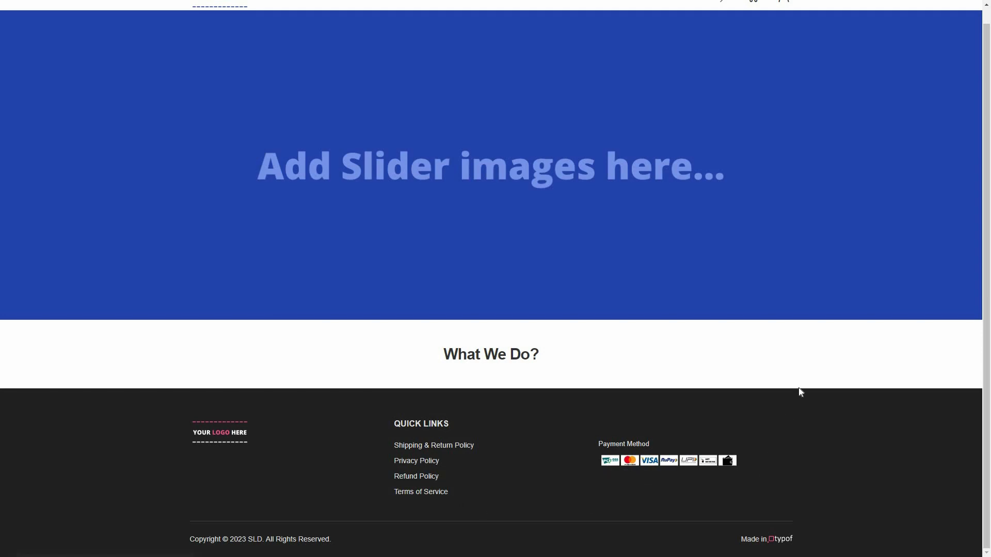
scroll(800, 392, up, 1)
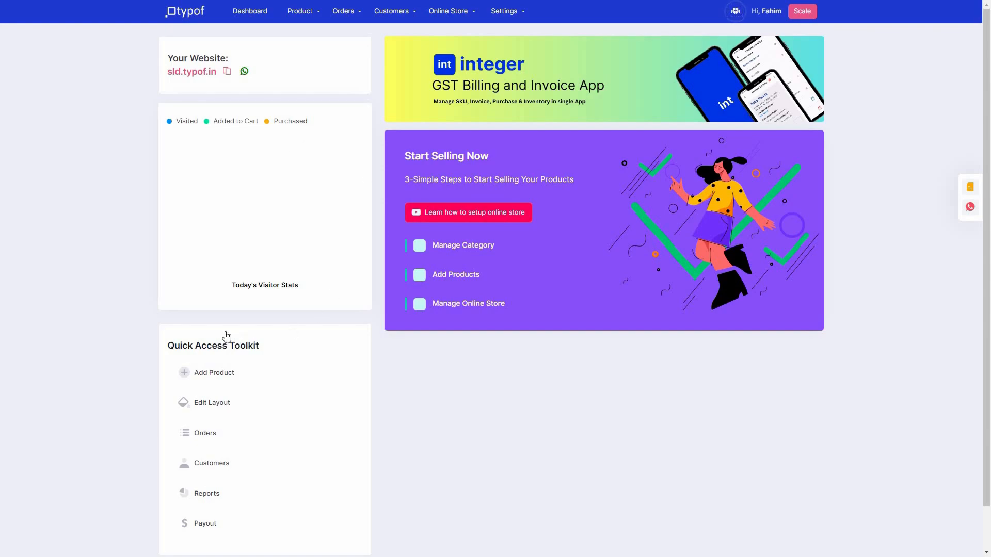
scroll(224, 337, down, 1)
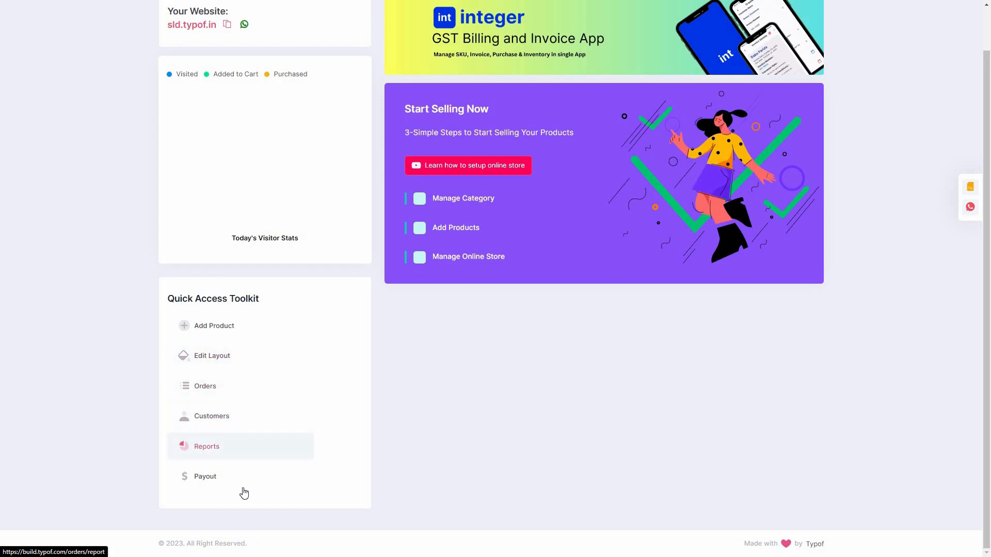
scroll(419, 408, up, 2)
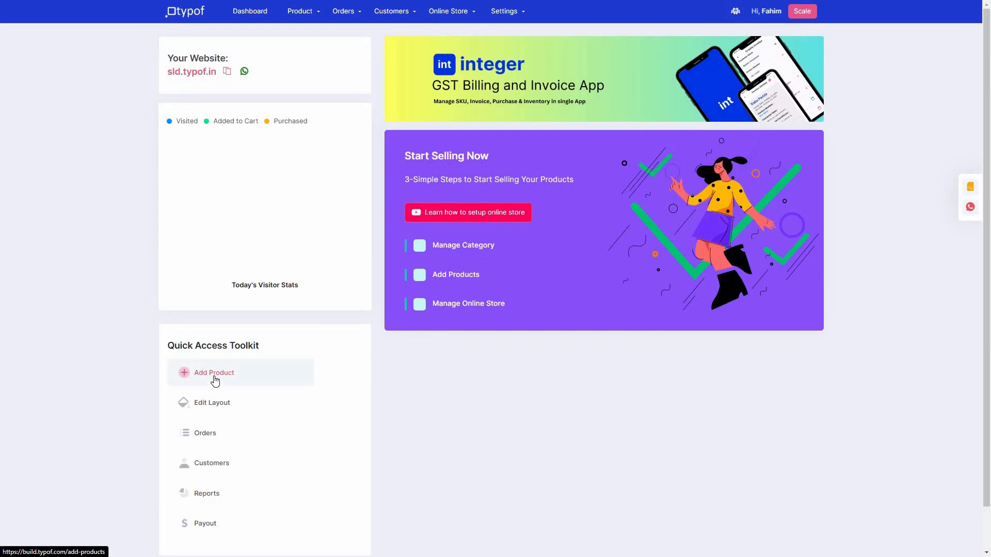
- Start a new product titled "Sweatshirt 1" with a selling price of 10
click(215, 380)
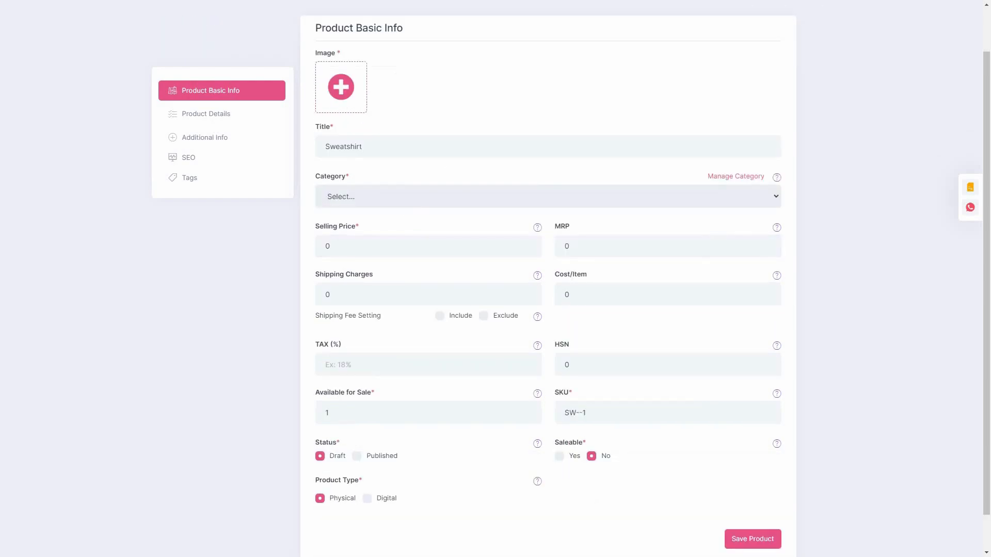
click(371, 156)
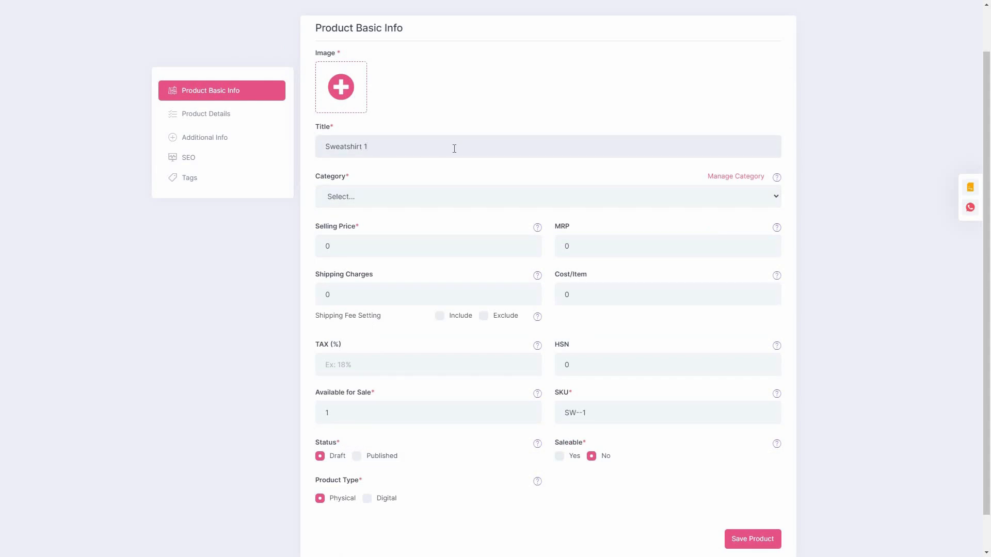
click(367, 199)
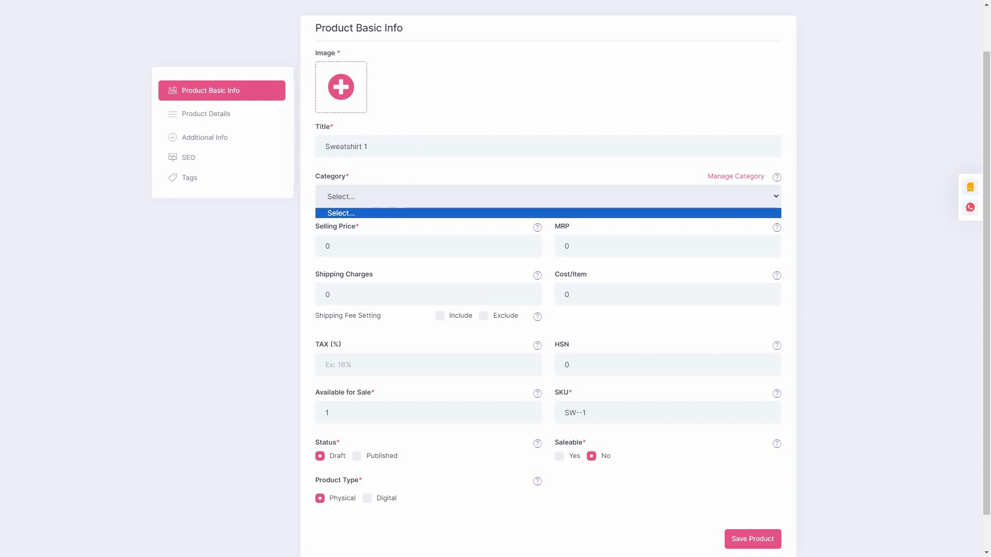
click(350, 248)
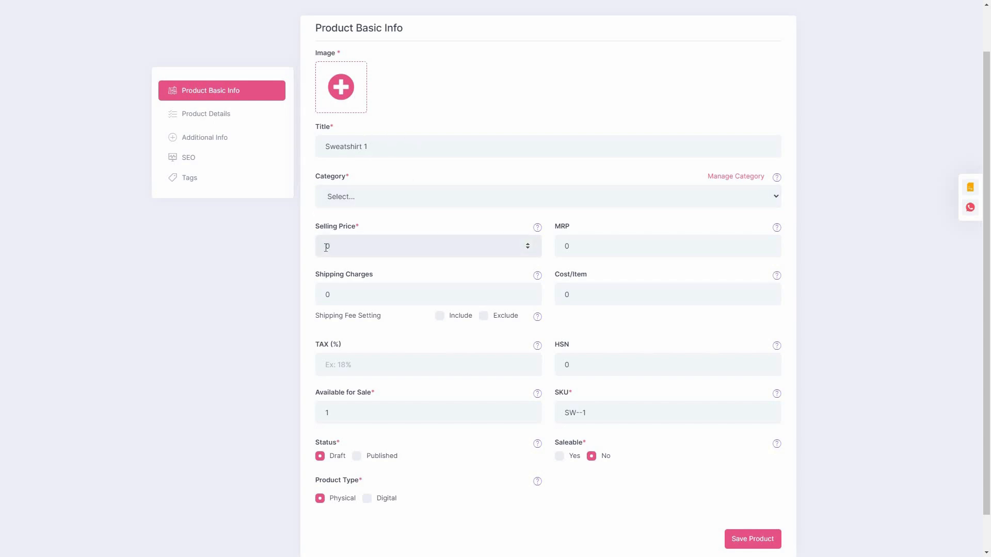
key(BackSpace)
text(10)
scroll(496, 413, down, 1)
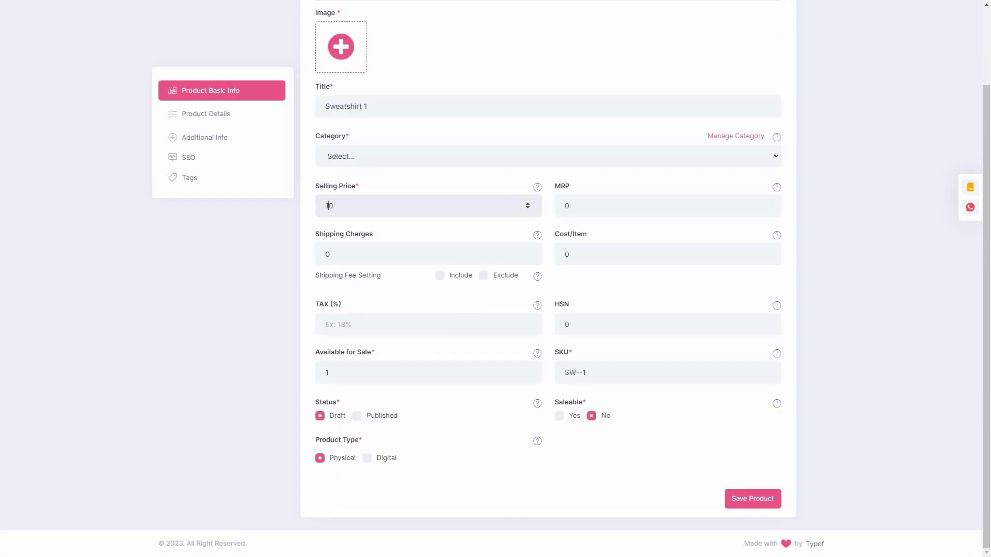
scroll(208, 124, up, 1)
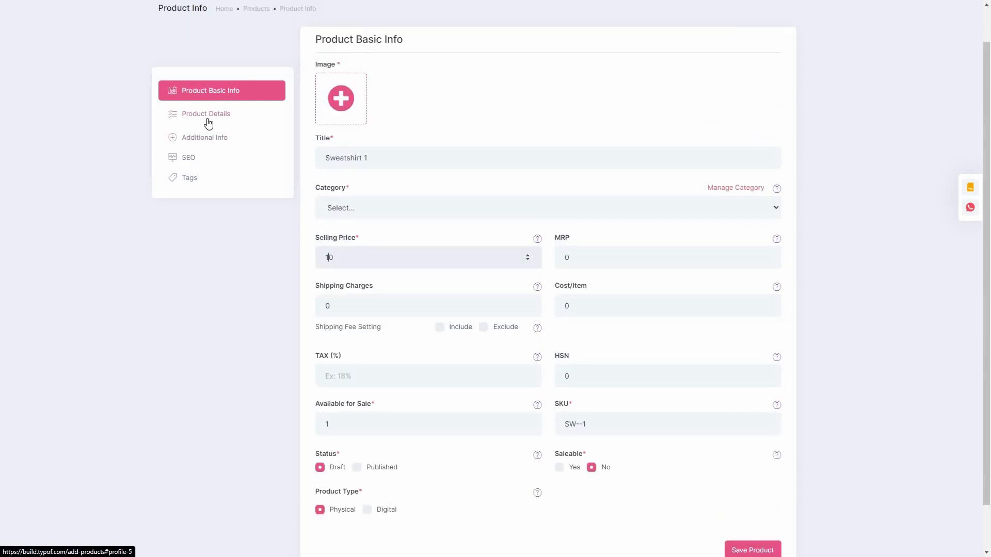
- Review the product's details, additional info, SEO and tags sections, and try to save it from the basic info
click(211, 120)
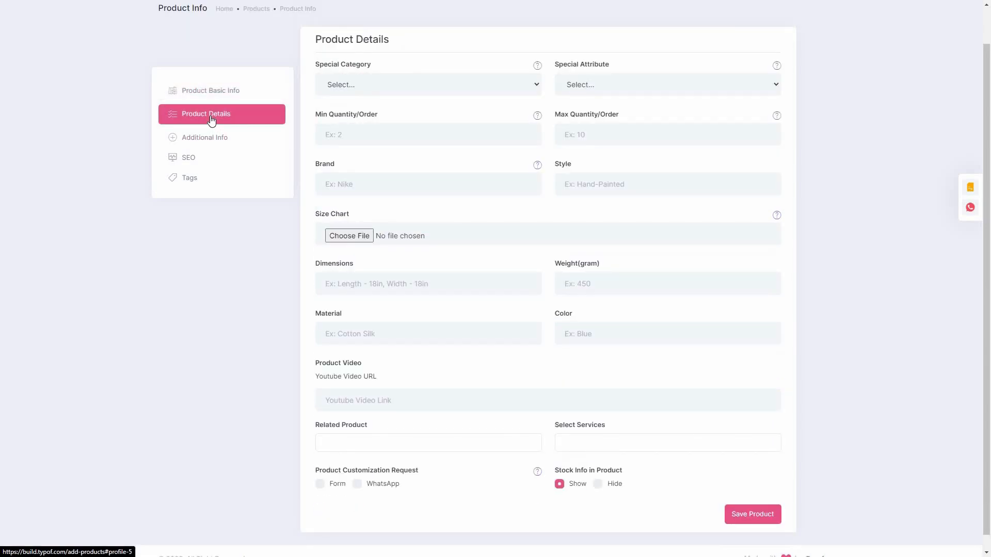
click(238, 141)
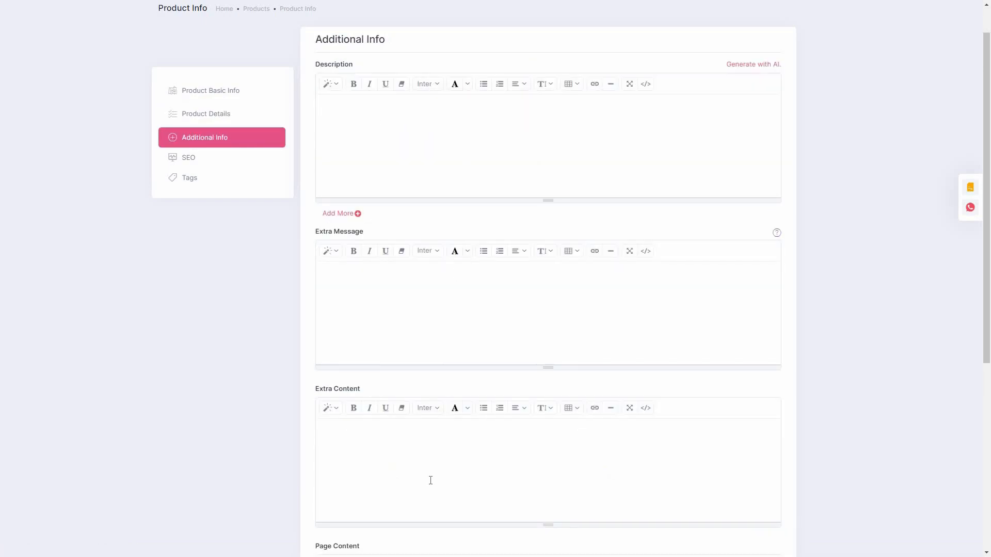
scroll(430, 480, down, 3)
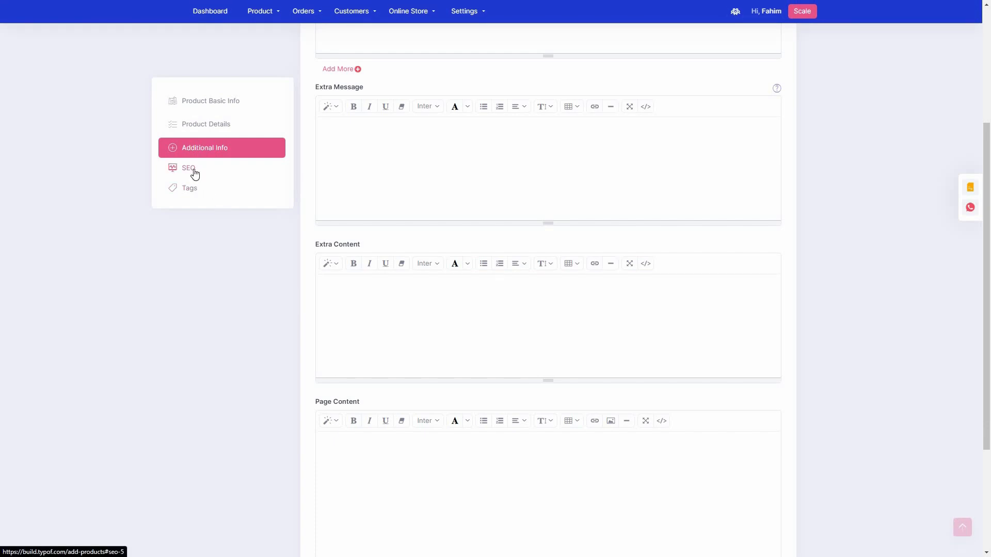
click(195, 174)
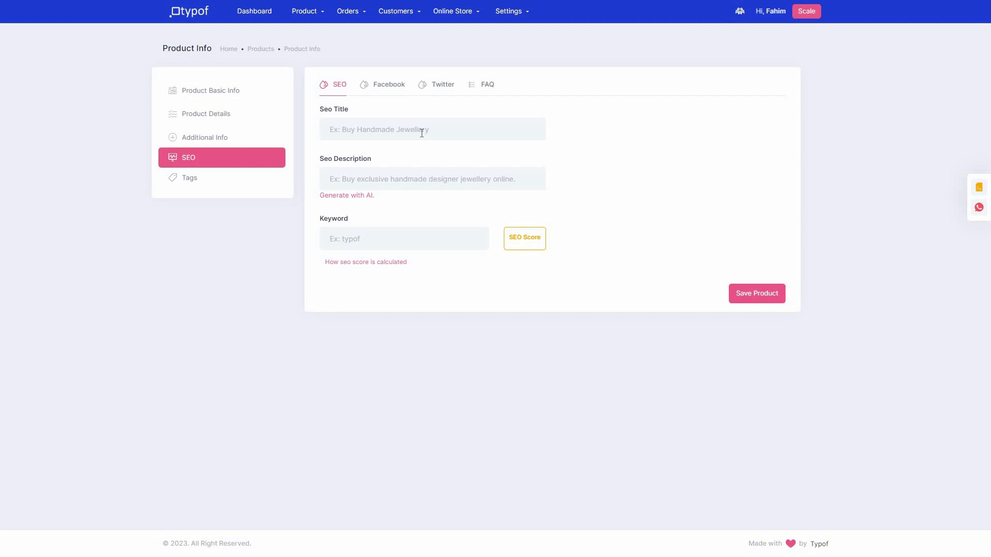
click(201, 181)
click(225, 98)
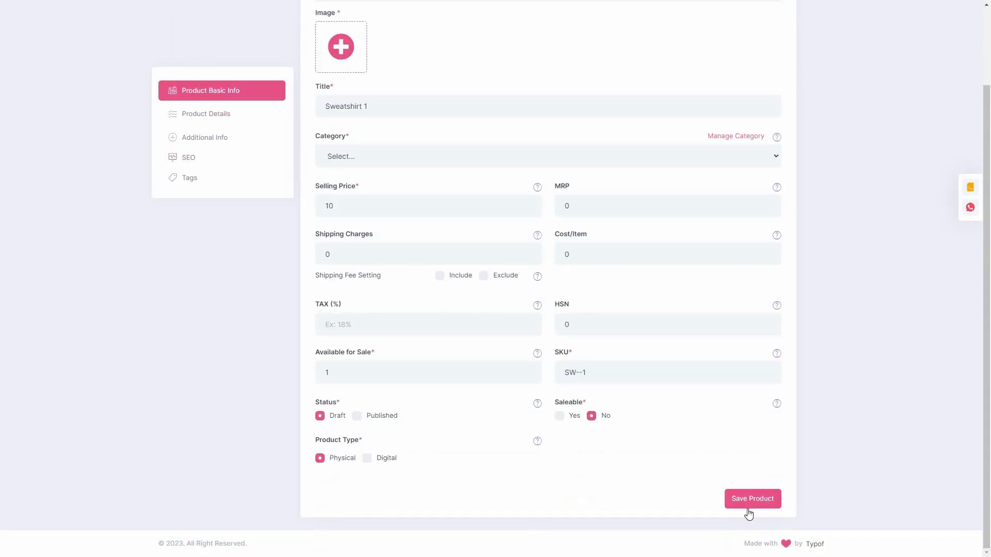
click(747, 503)
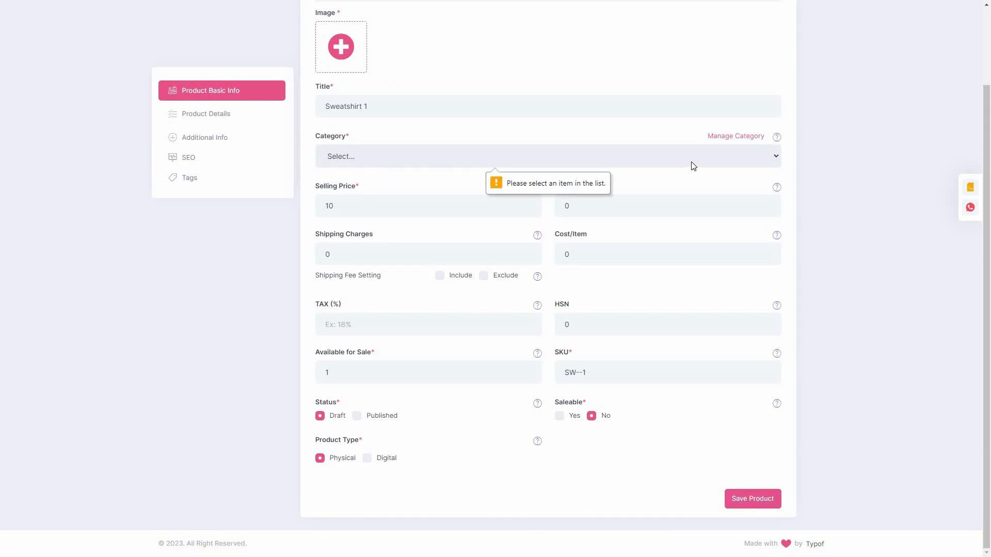
- Create and save a new product category named "Shirts"
click(733, 137)
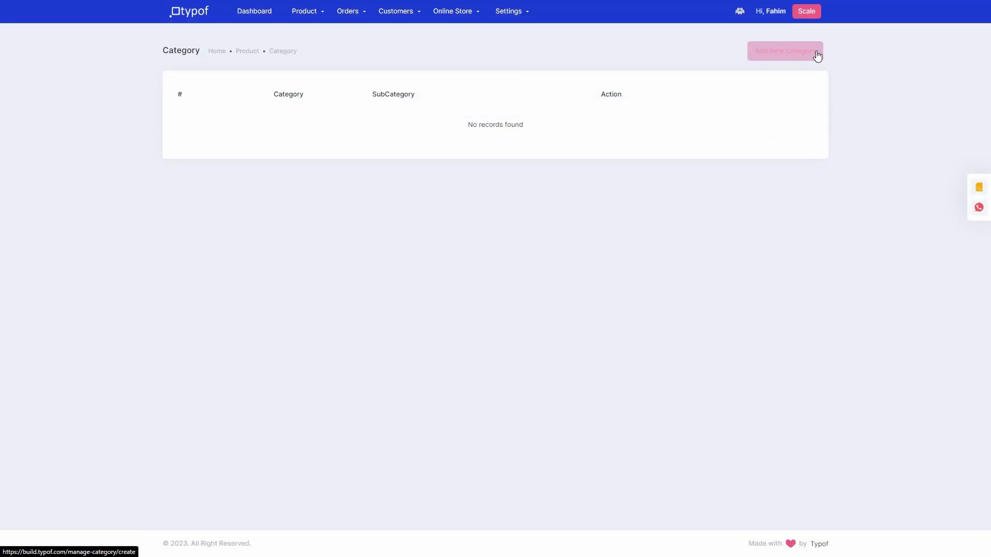
click(816, 51)
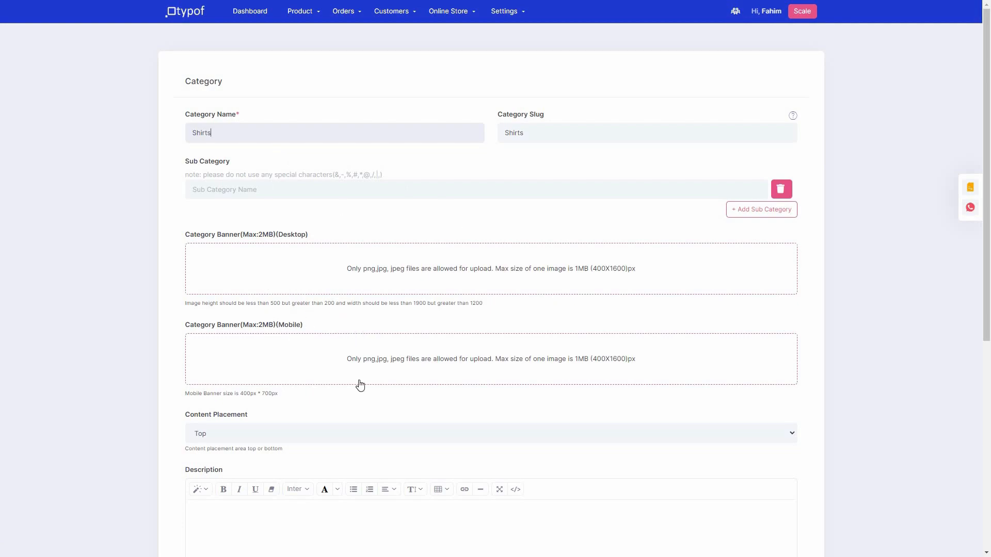
scroll(364, 392, down, 2)
scroll(783, 524, down, 4)
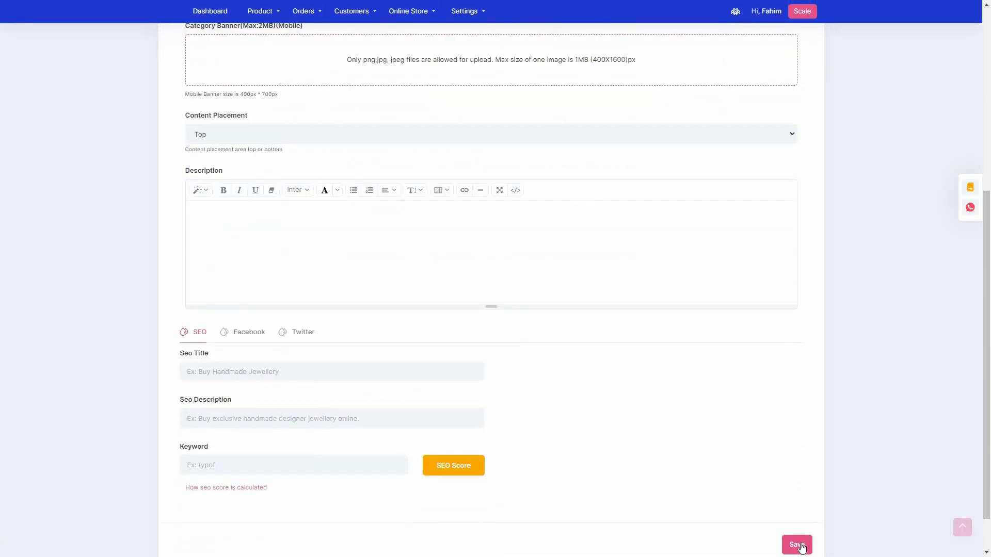
click(800, 545)
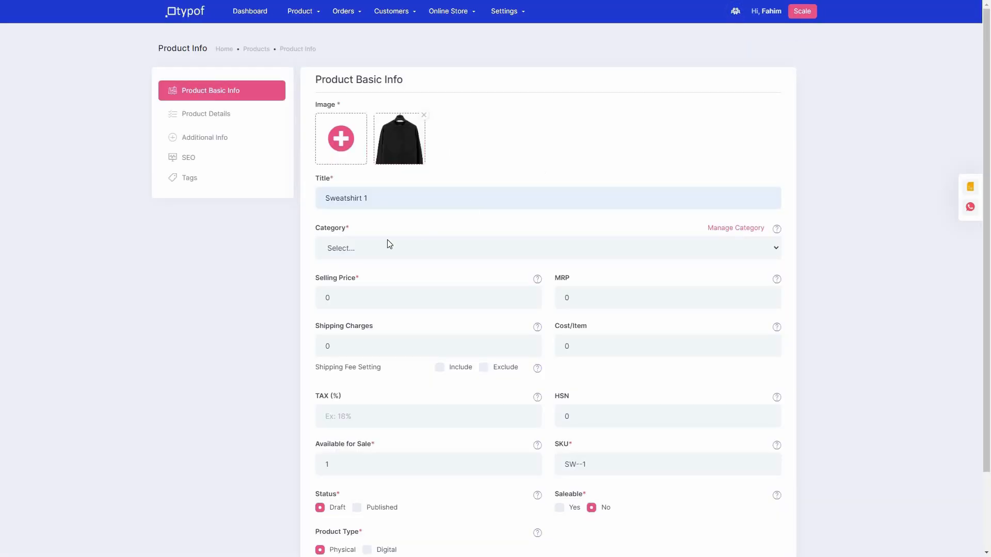
- Assign the Shirts category to the product "Sweatshirt 1" and save the product
click(348, 249)
click(350, 274)
scroll(456, 413, down, 1)
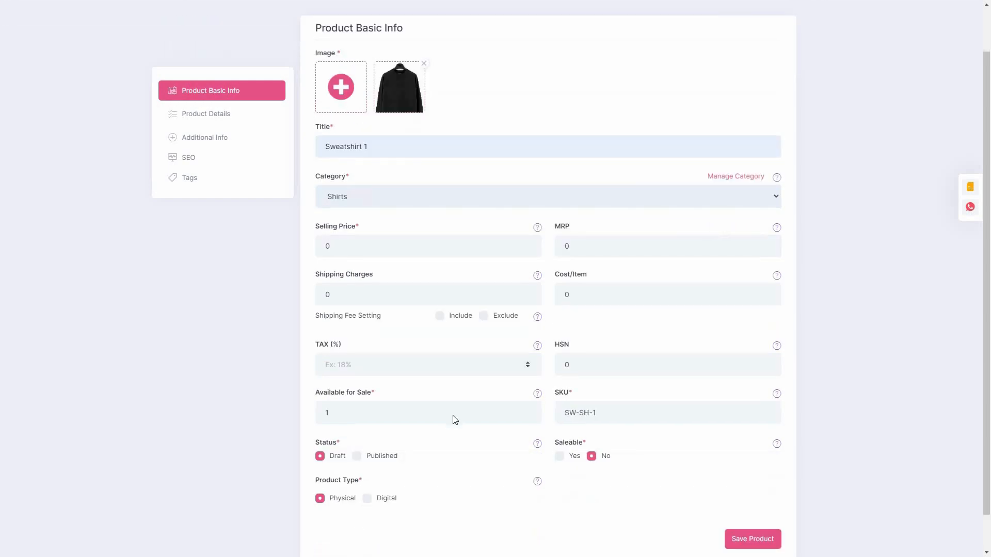
scroll(454, 420, down, 1)
click(756, 500)
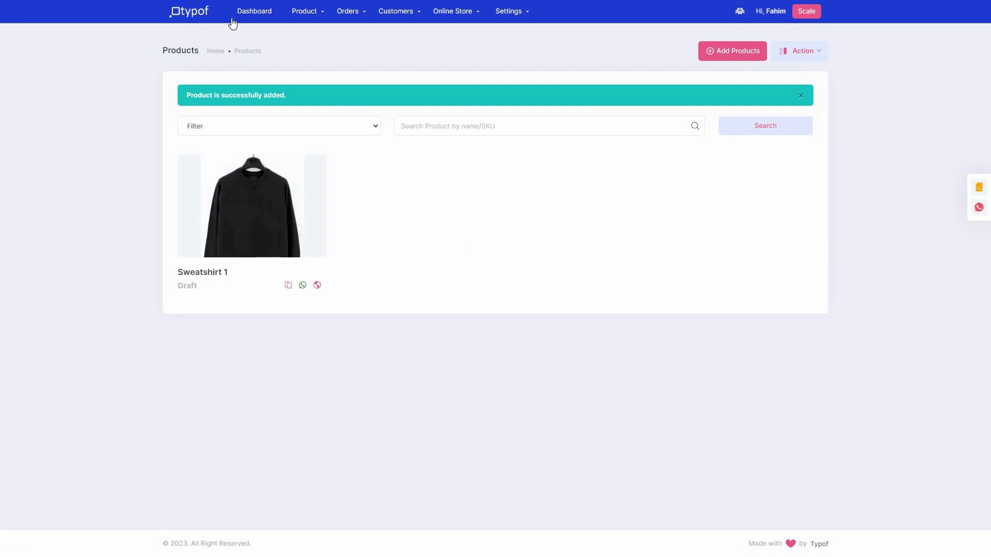
- Return to the dashboard and open the store's live website to check it
click(257, 15)
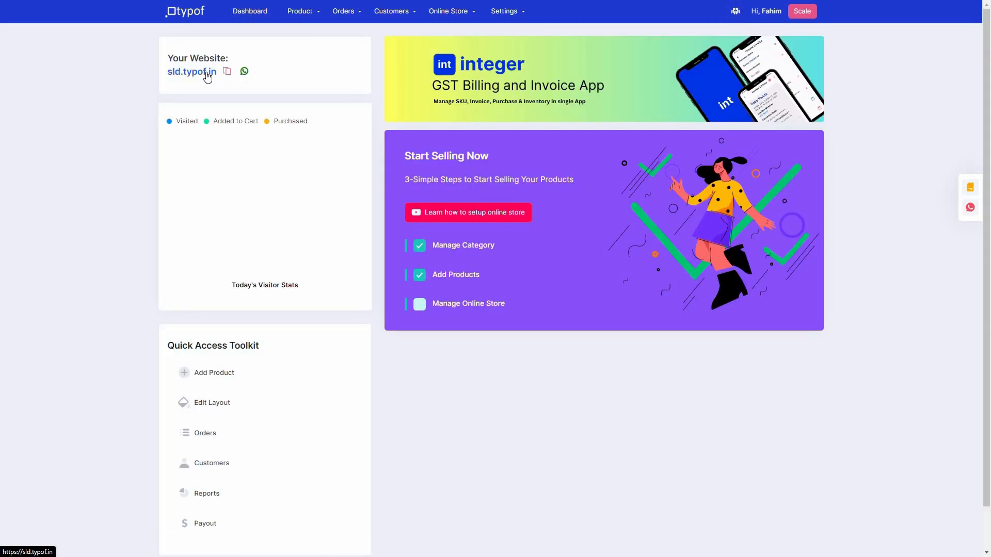
click(207, 77)
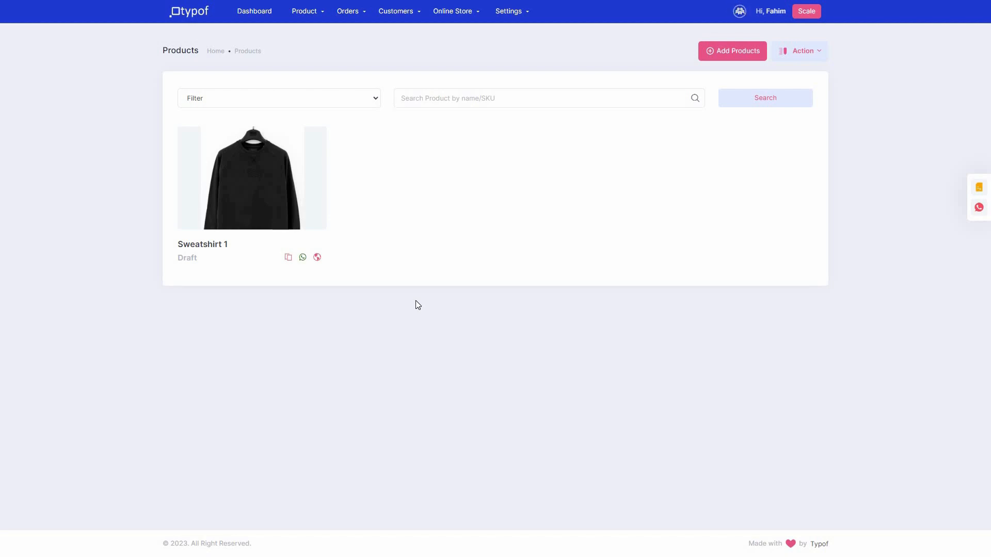
- Open the product services list and bring up the form for creating a new service
click(312, 14)
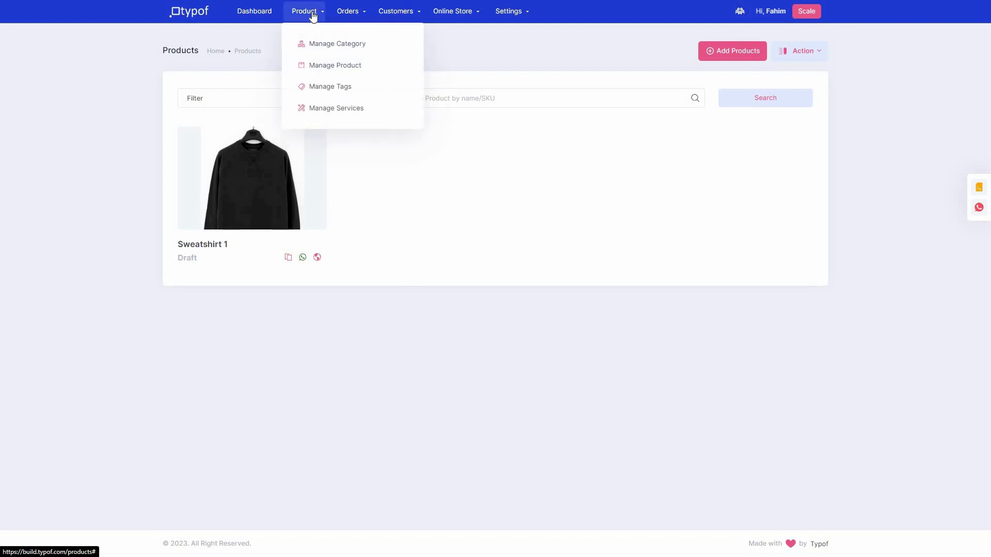
click(348, 108)
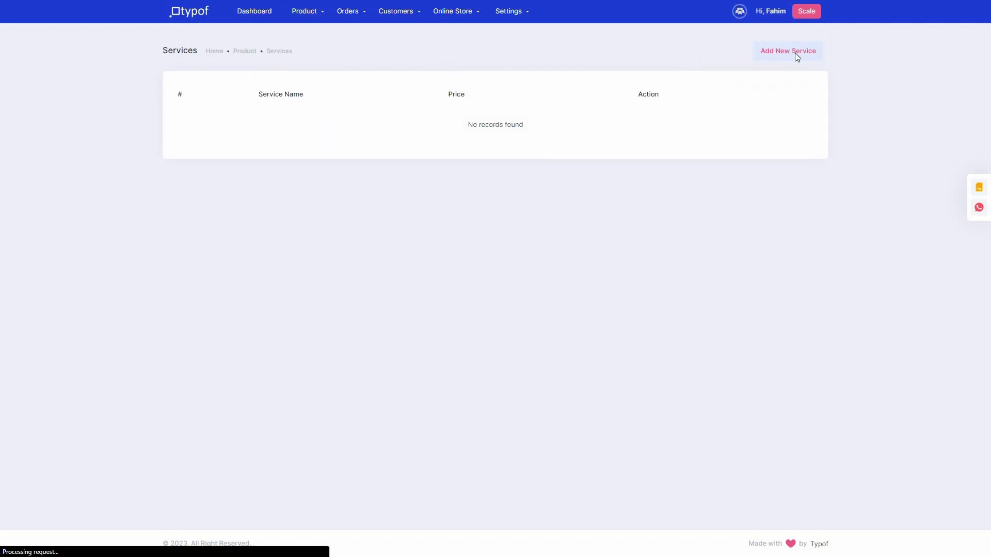
click(796, 57)
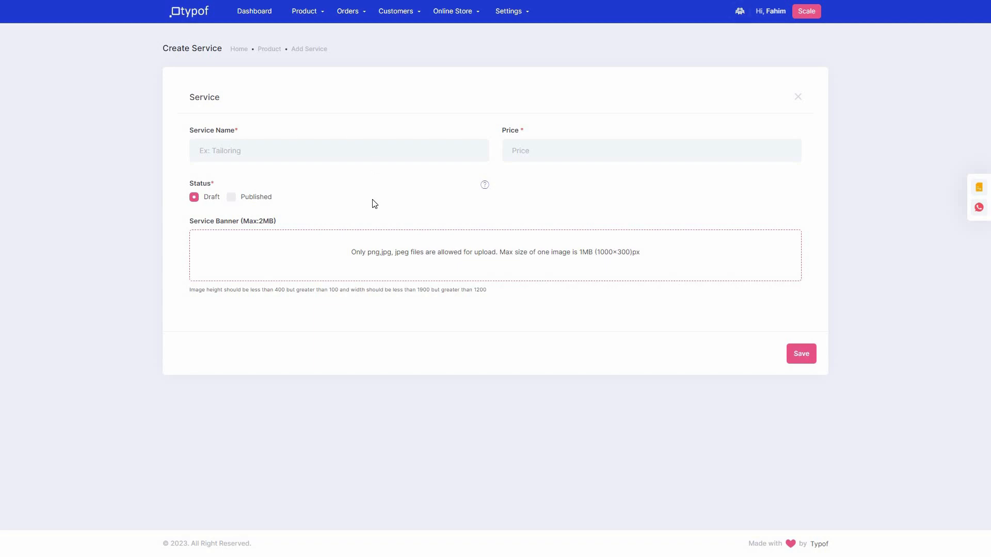
- View the abandoned cart list, and look through the other order management options and the customer options
click(347, 11)
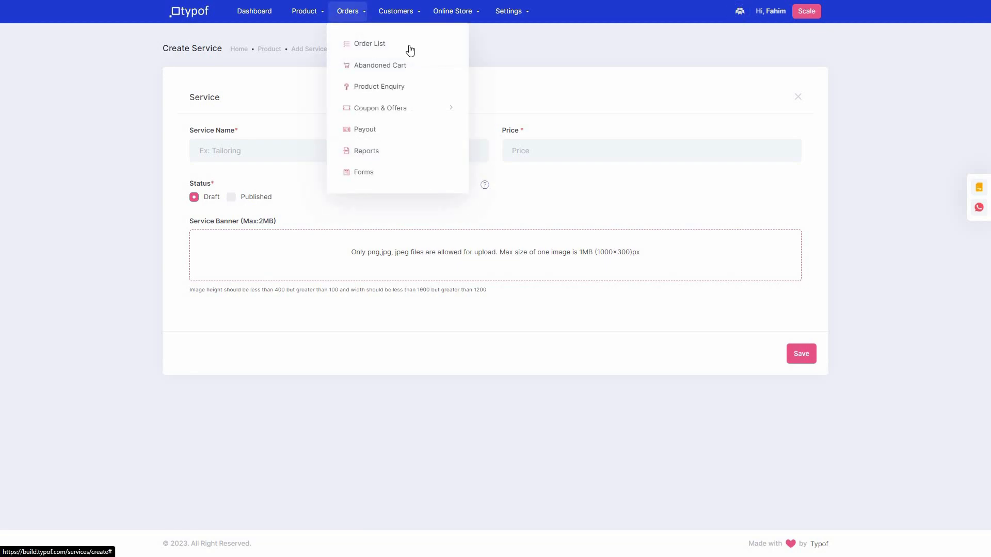
click(428, 72)
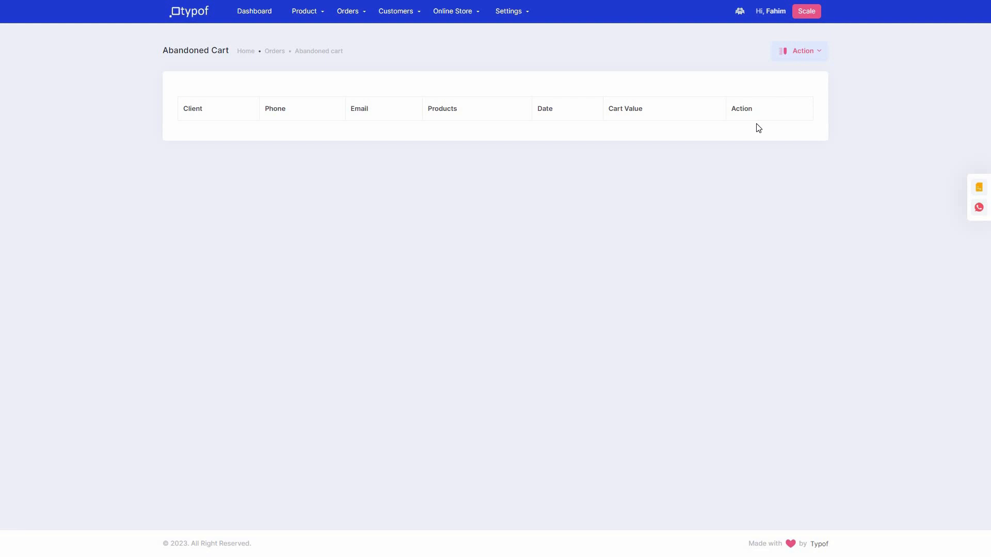
click(349, 11)
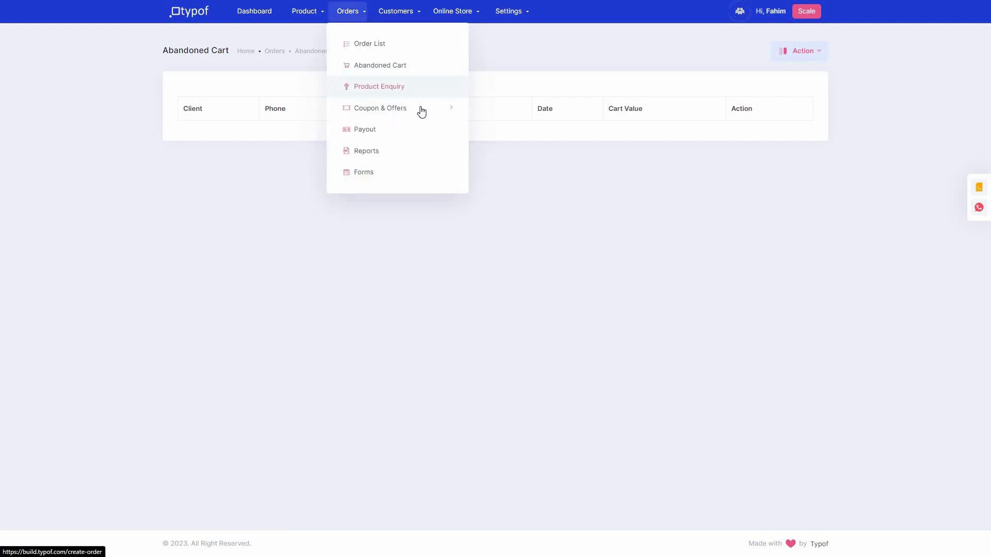
mouse_move(422, 112)
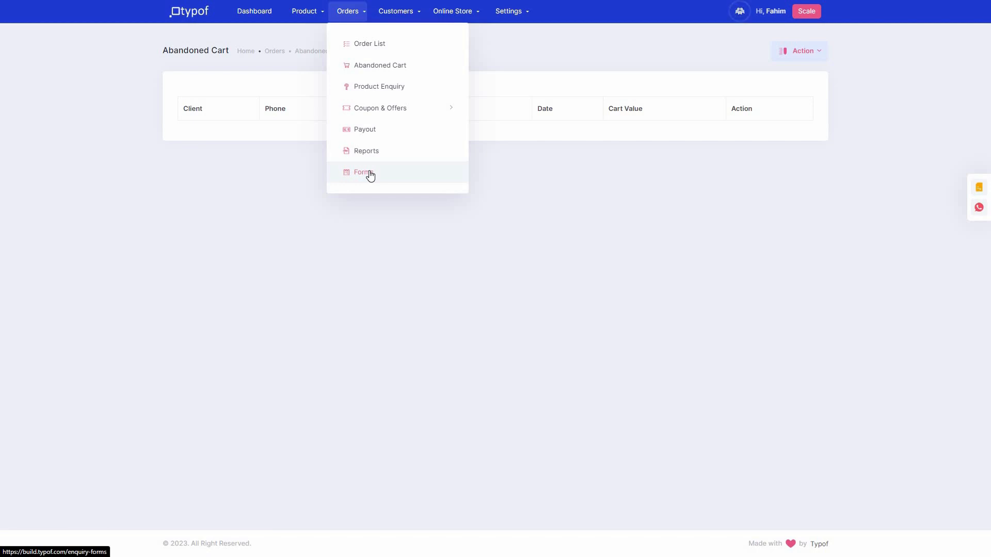
mouse_move(405, 12)
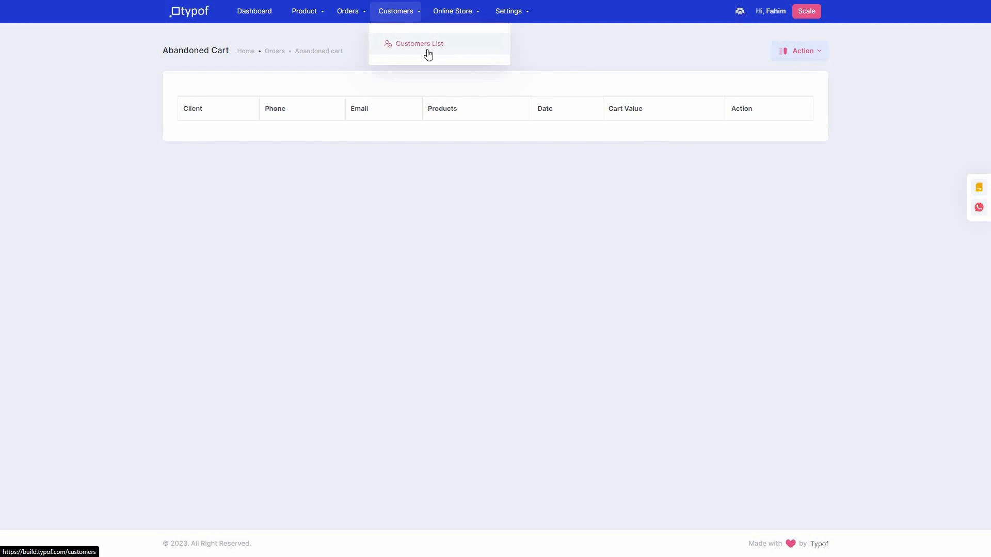
- Open the online store's theme settings and look over the available themes, product layout setting, and theme color and font option
click(476, 10)
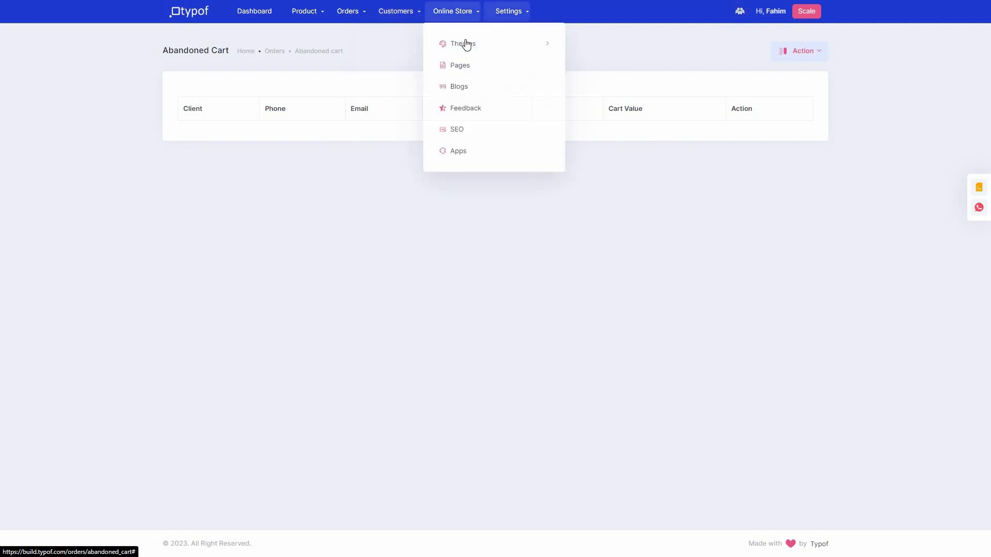
mouse_move(478, 45)
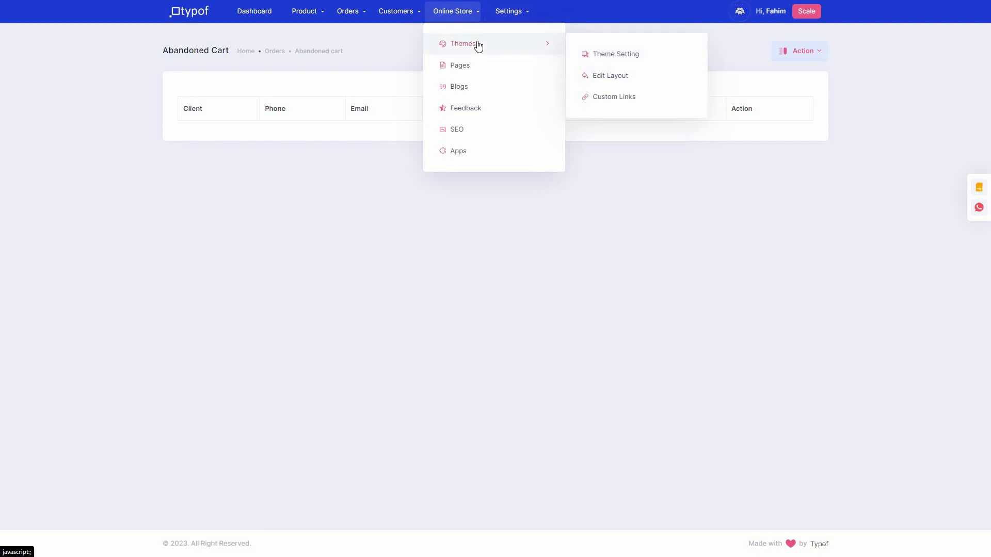
click(615, 57)
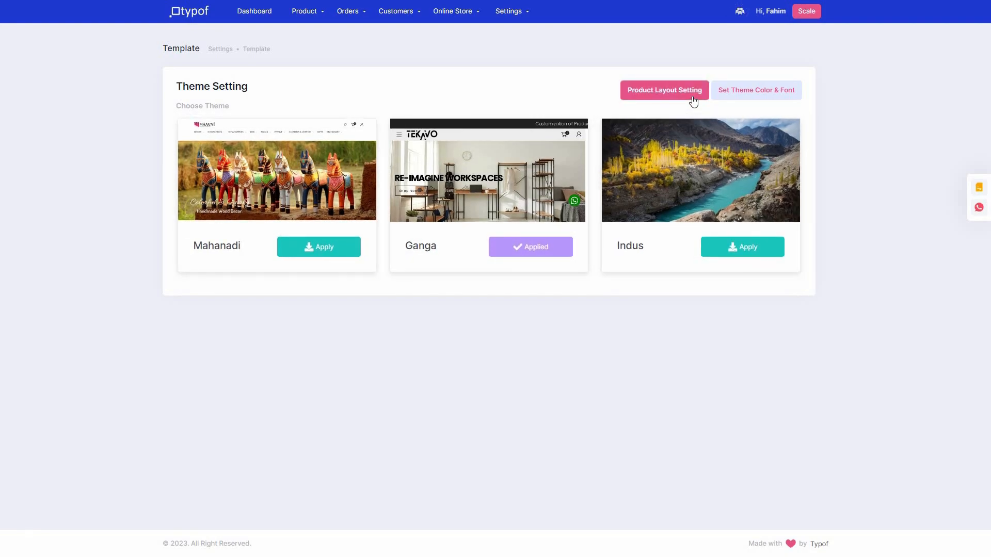
click(780, 99)
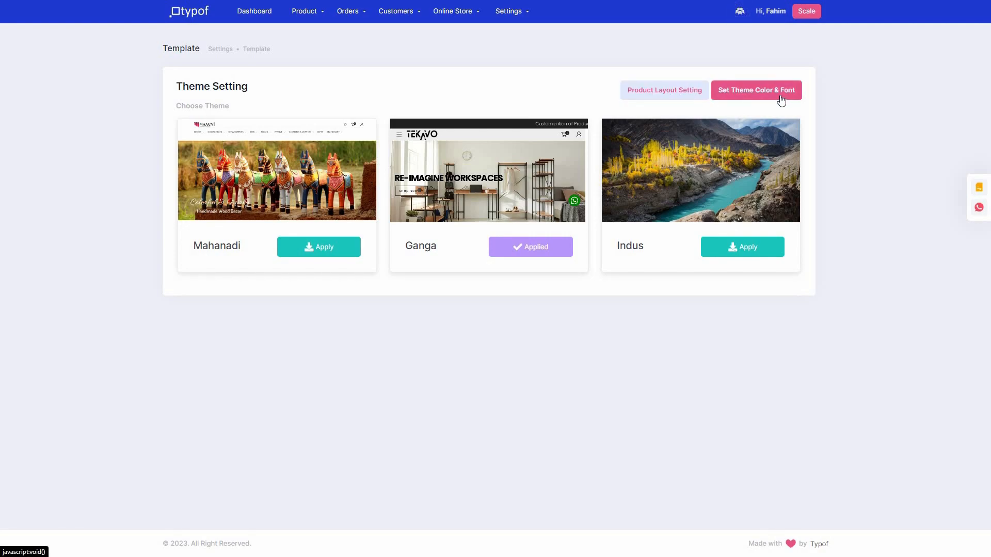
- Open the online store's pages list and review the full form for creating a new page
click(467, 13)
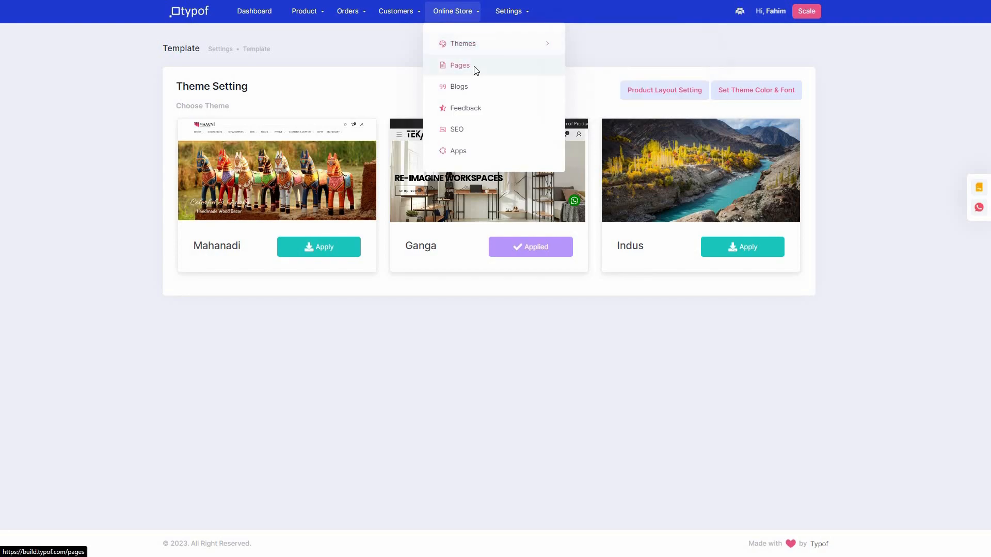
click(460, 65)
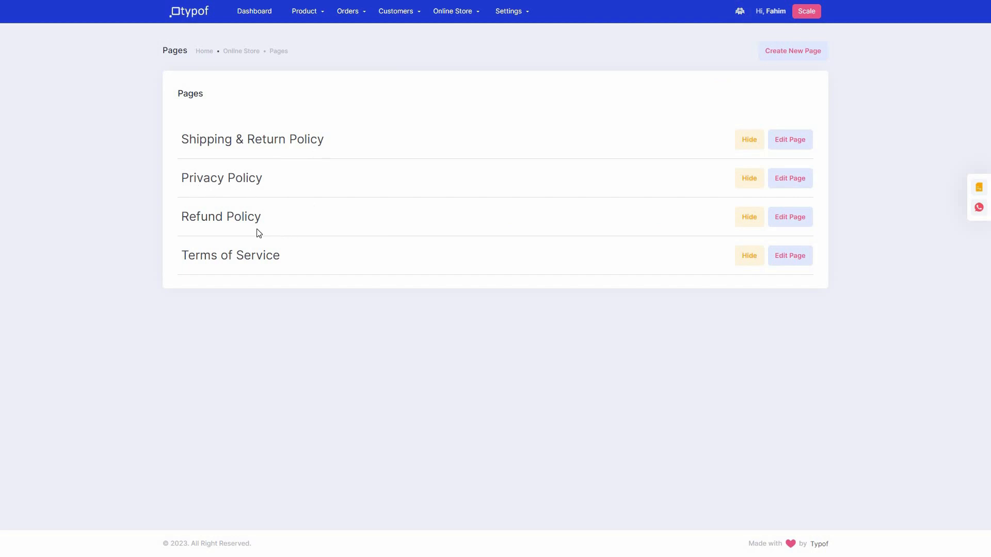
click(793, 54)
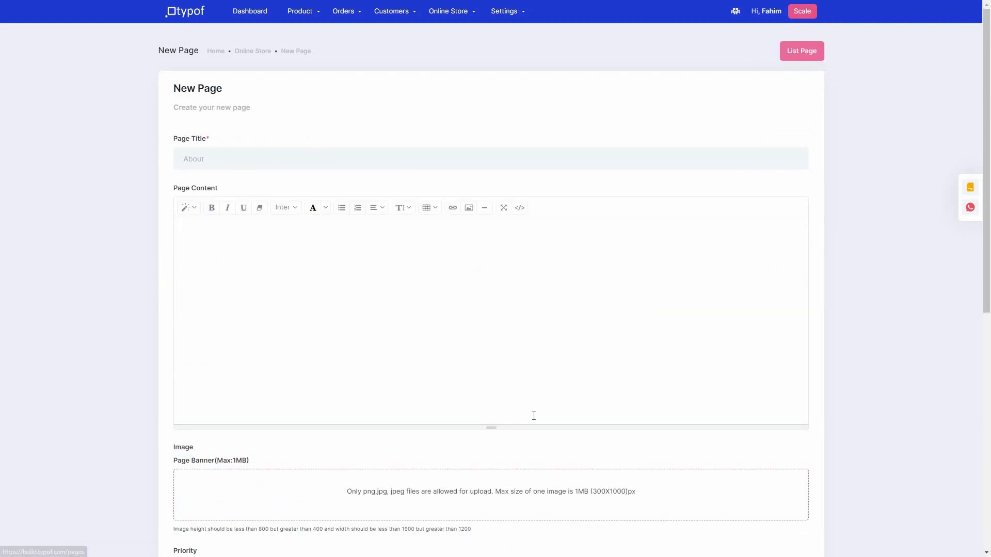
scroll(532, 411, down, 6)
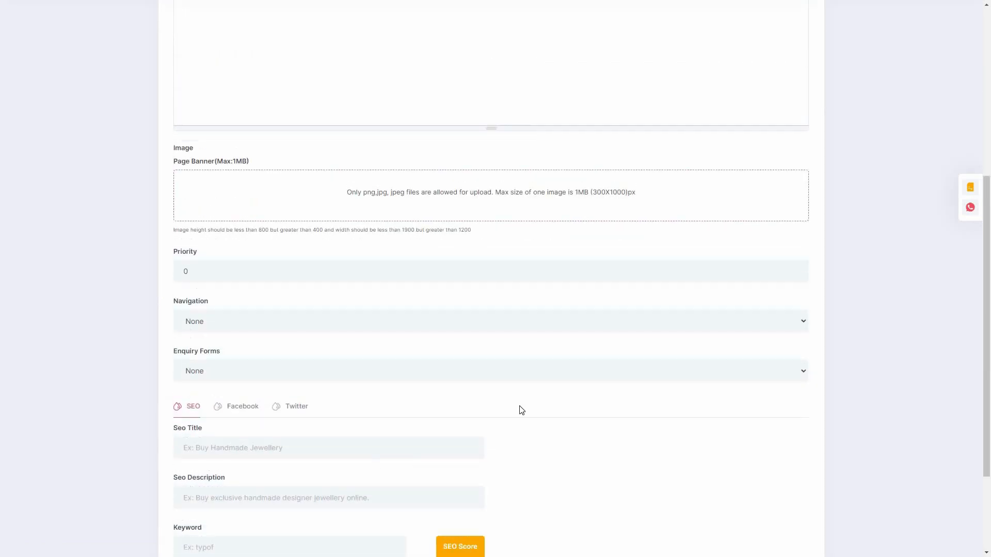
scroll(875, 384, down, 2)
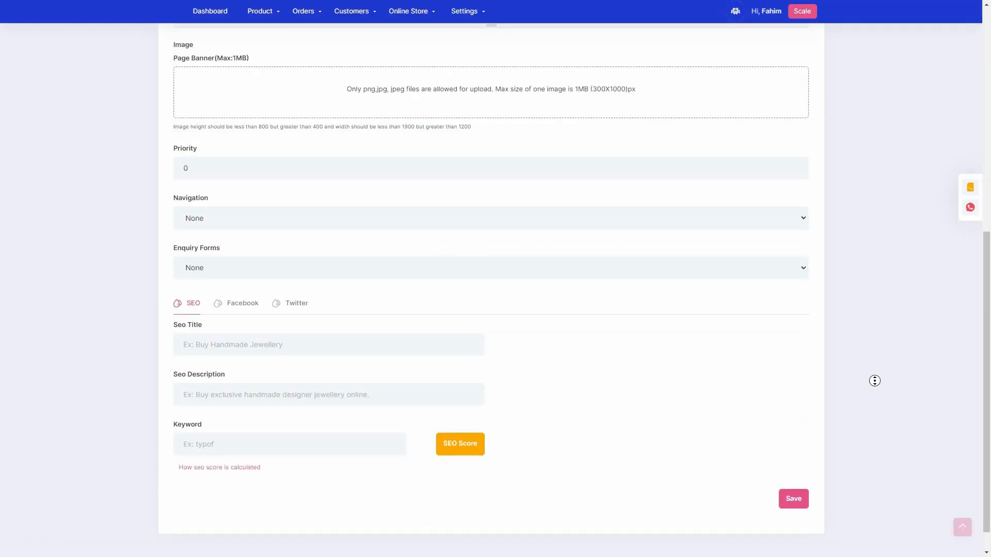
scroll(860, 144, up, 8)
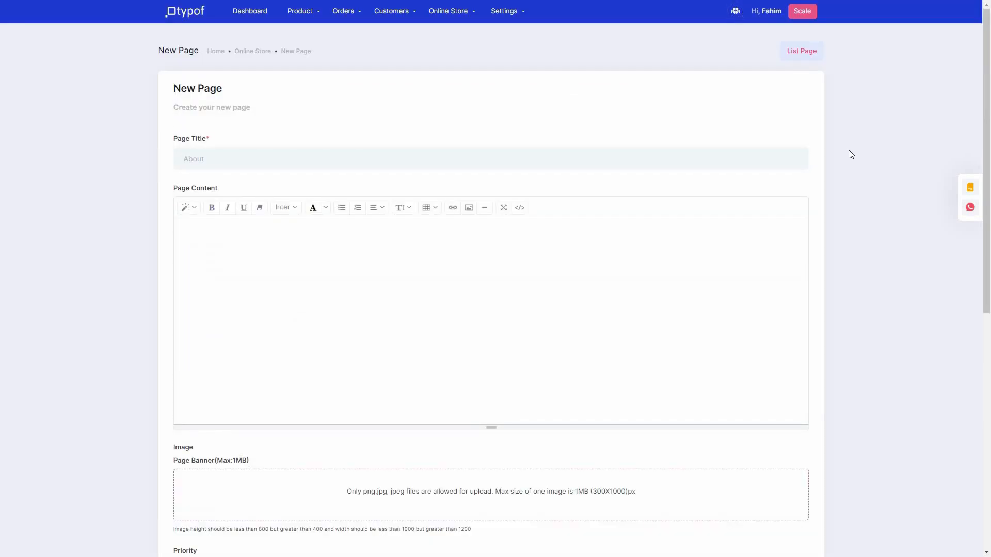
- Open the online store's SEO settings and review the Facebook and Twitter sections
click(458, 14)
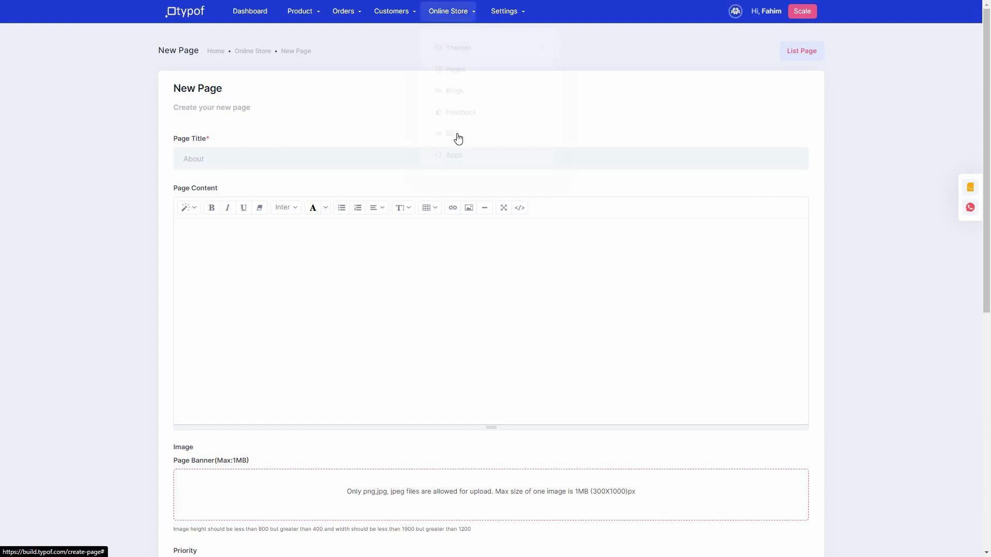
click(460, 133)
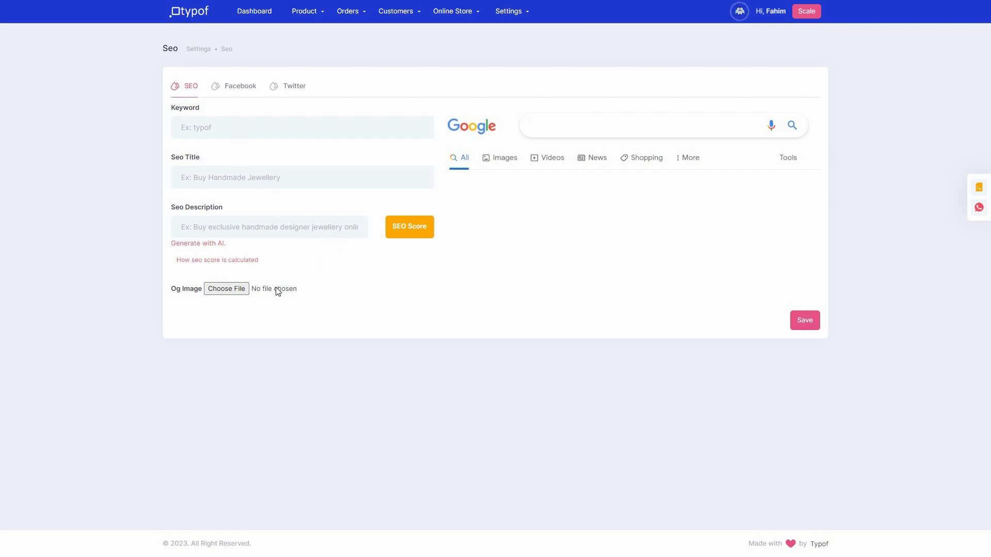
click(242, 92)
click(297, 88)
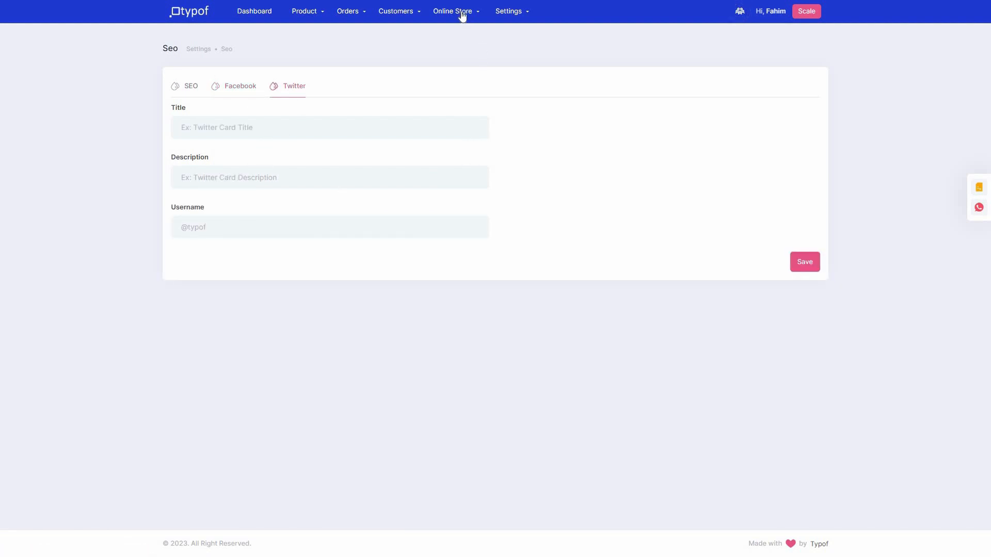
- Open the store's blog list and review the full form for adding a new blog
mouse_move(453, 12)
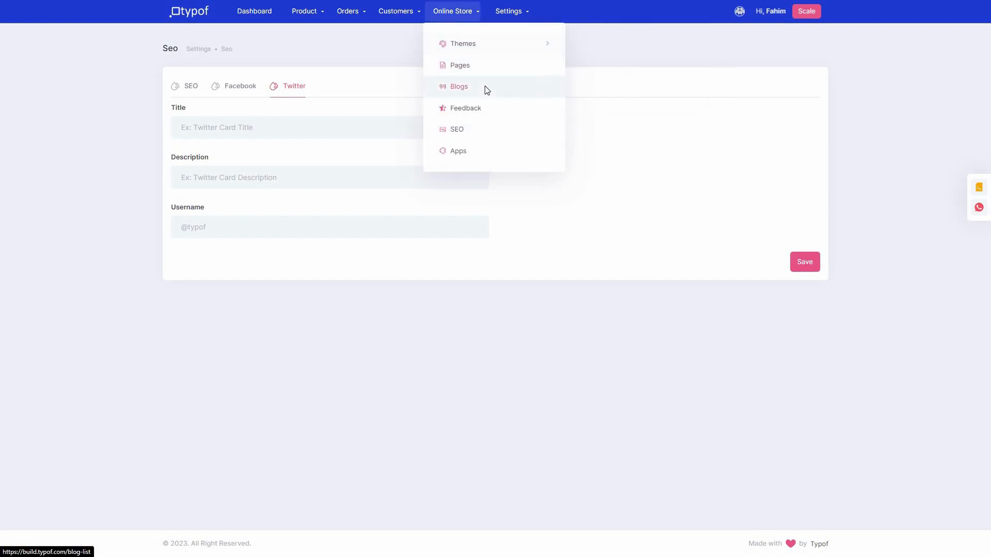
click(486, 90)
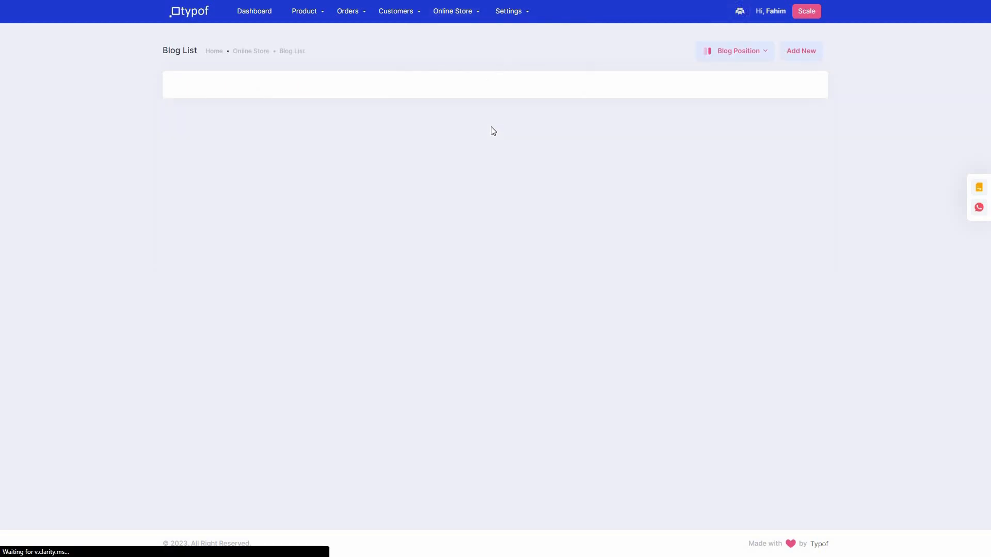
click(806, 53)
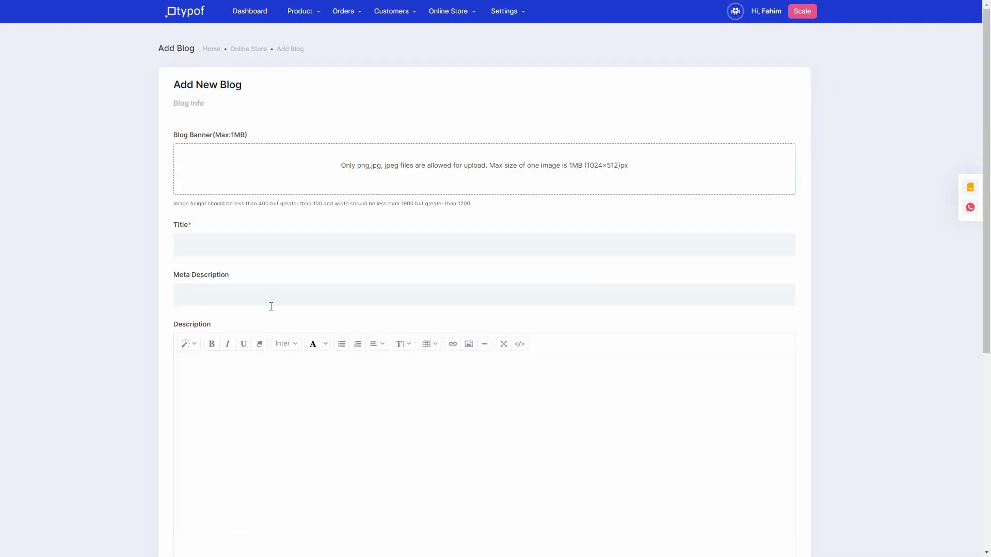
scroll(287, 361, down, 3)
scroll(256, 391, down, 2)
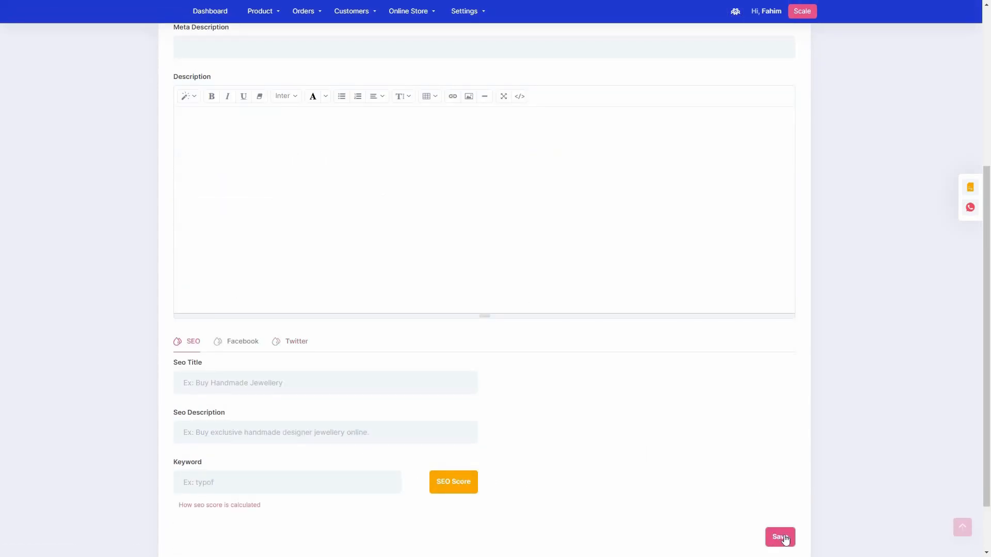
scroll(699, 409, up, 5)
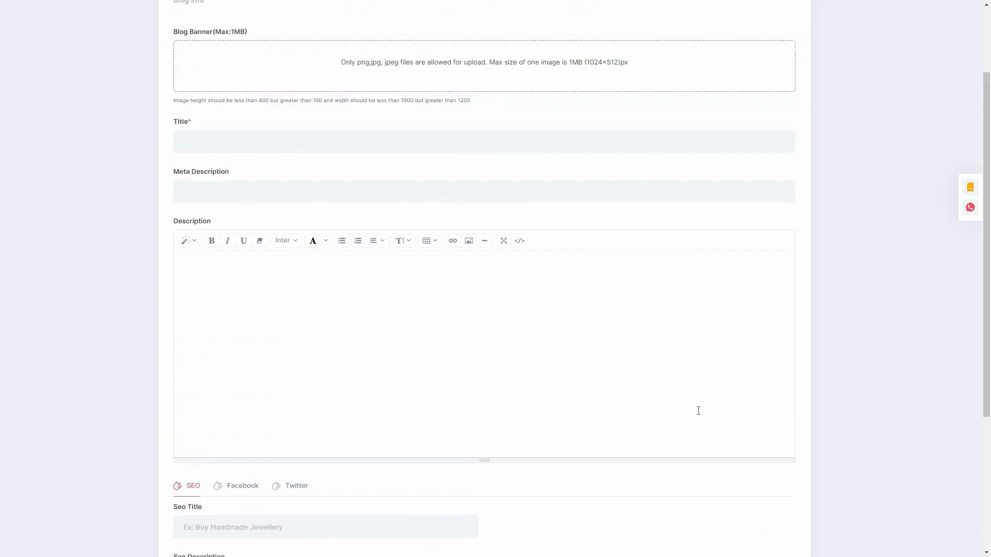
- Look through the available store settings, including the custom domain, social media links, custom script and shipping options
click(508, 15)
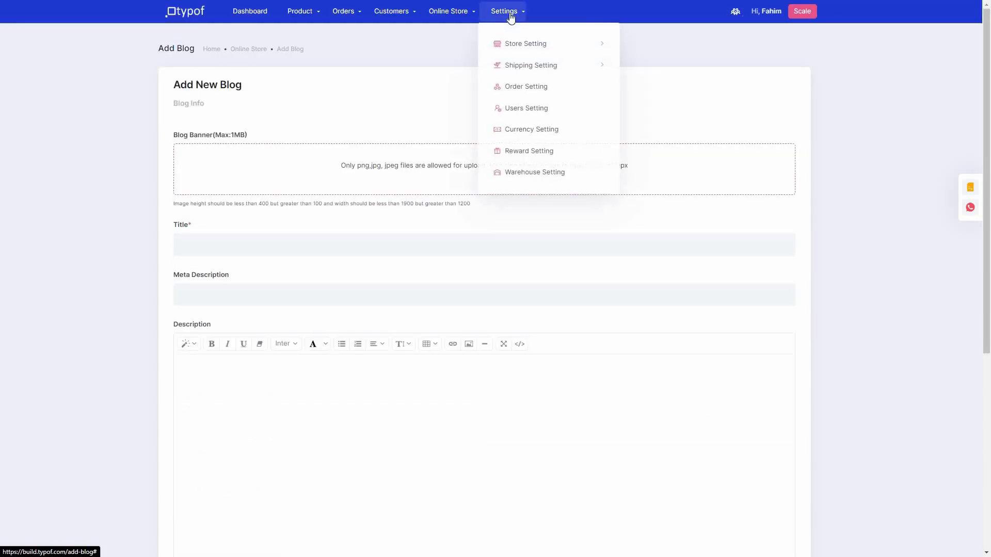
mouse_move(526, 54)
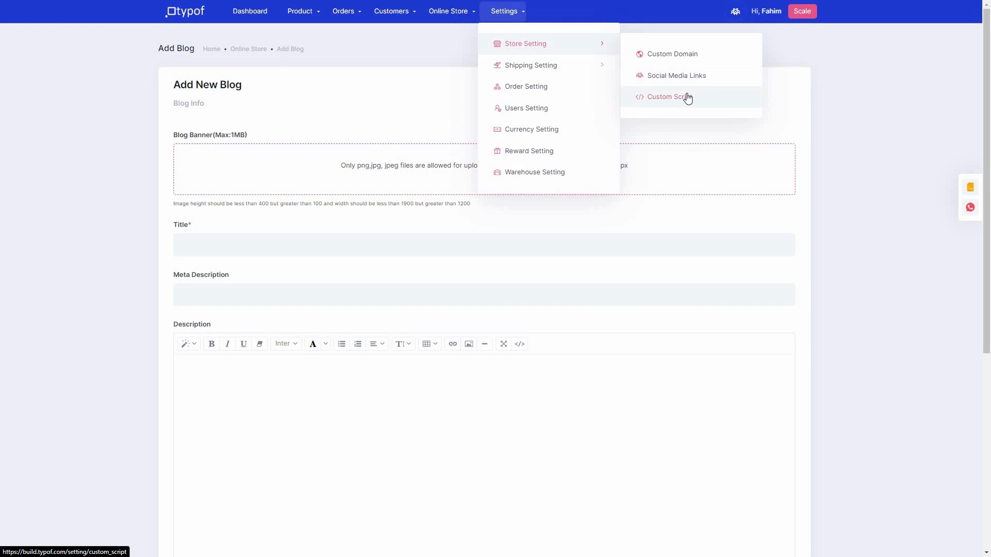
mouse_move(560, 69)
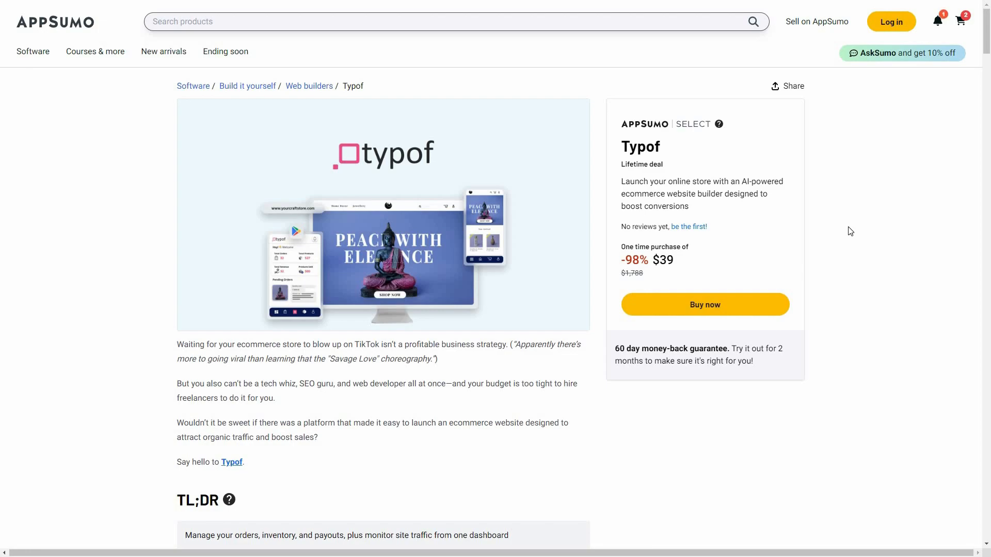
- Examine the Typof lifetime deal page on AppSumo, including its overview, deal terms and License Tier 1 features
scroll(810, 243, down, 2)
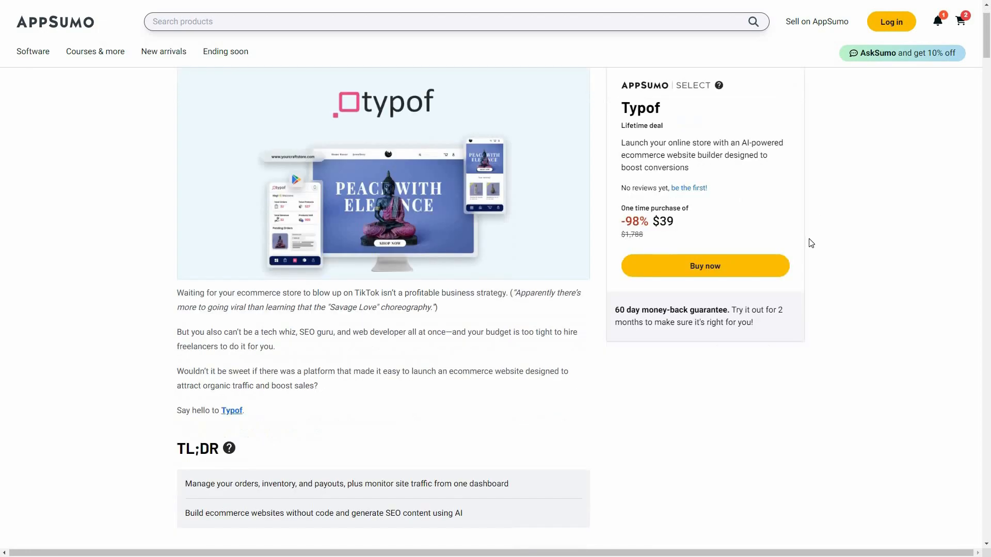
scroll(812, 246, down, 6)
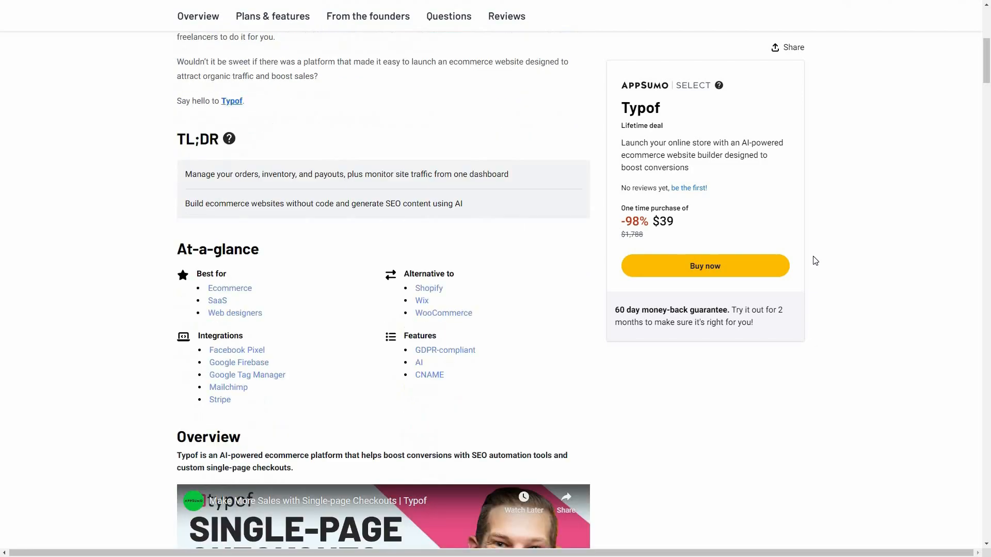
scroll(815, 262, down, 1)
scroll(283, 33, down, 3)
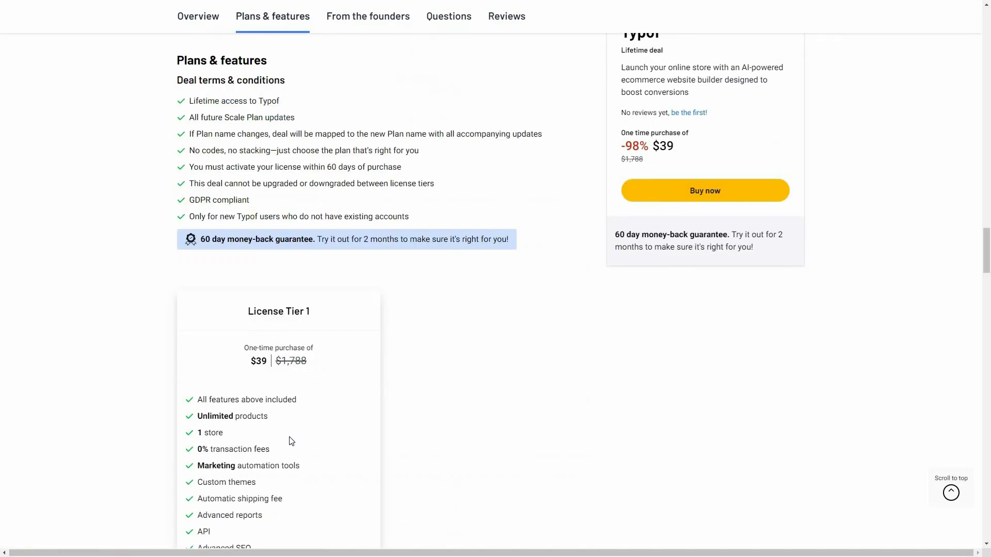
scroll(290, 438, down, 3)
scroll(279, 151, down, 2)
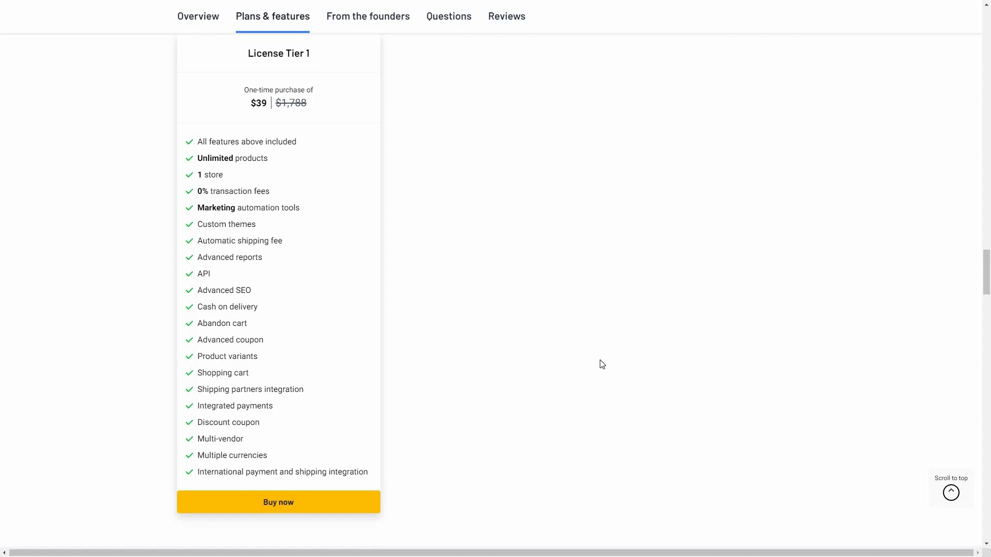
scroll(601, 364, up, 8)
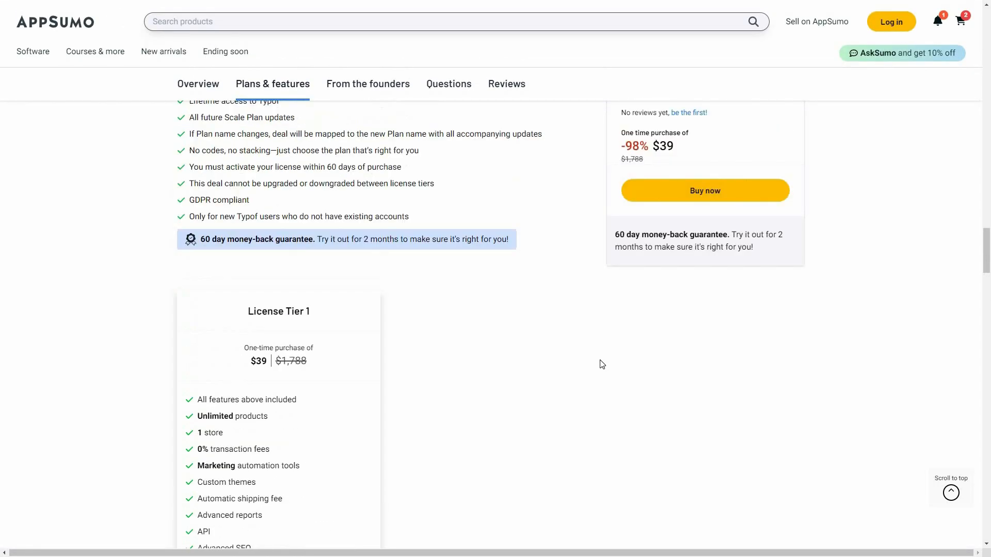
scroll(601, 364, up, 4)
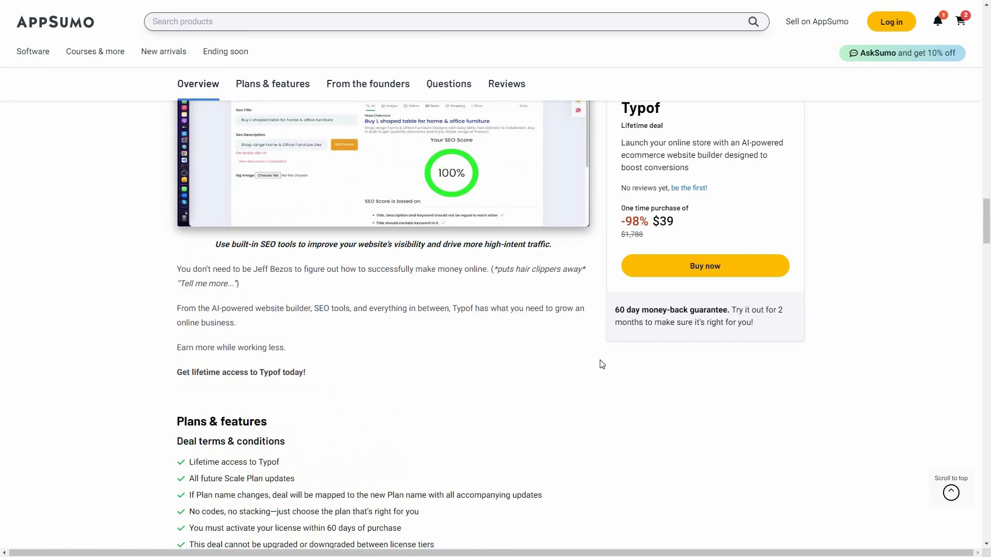